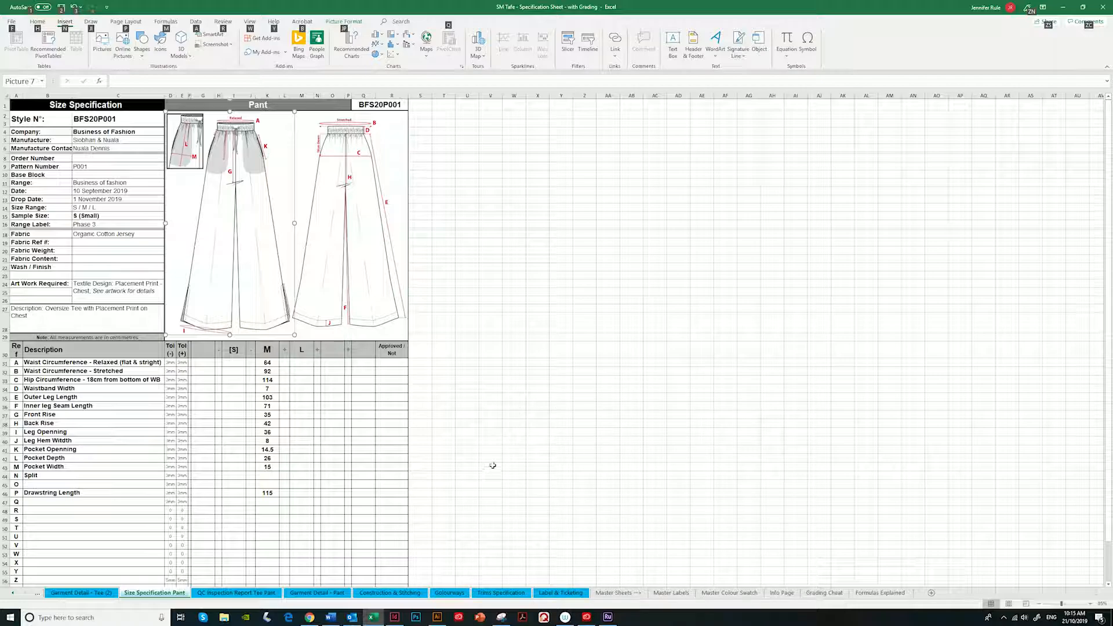
# Switch to Illustrator, view the pant drawings with the arrows layer hidden and shown again, and return to the Excel specification sheet.
pyautogui.click(443, 621)
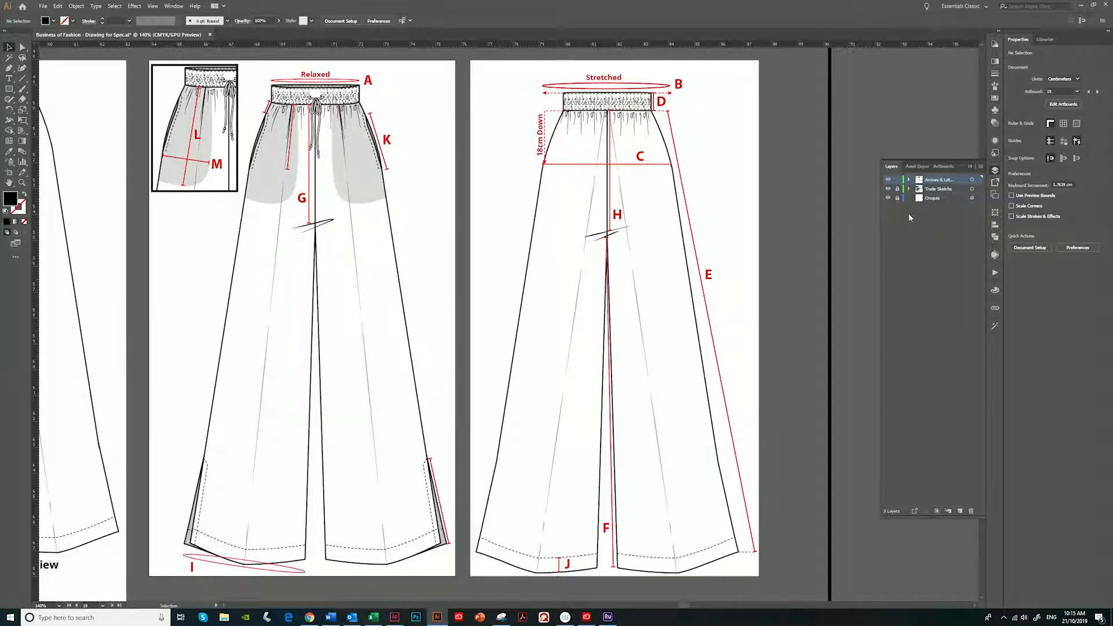
pyautogui.click(887, 180)
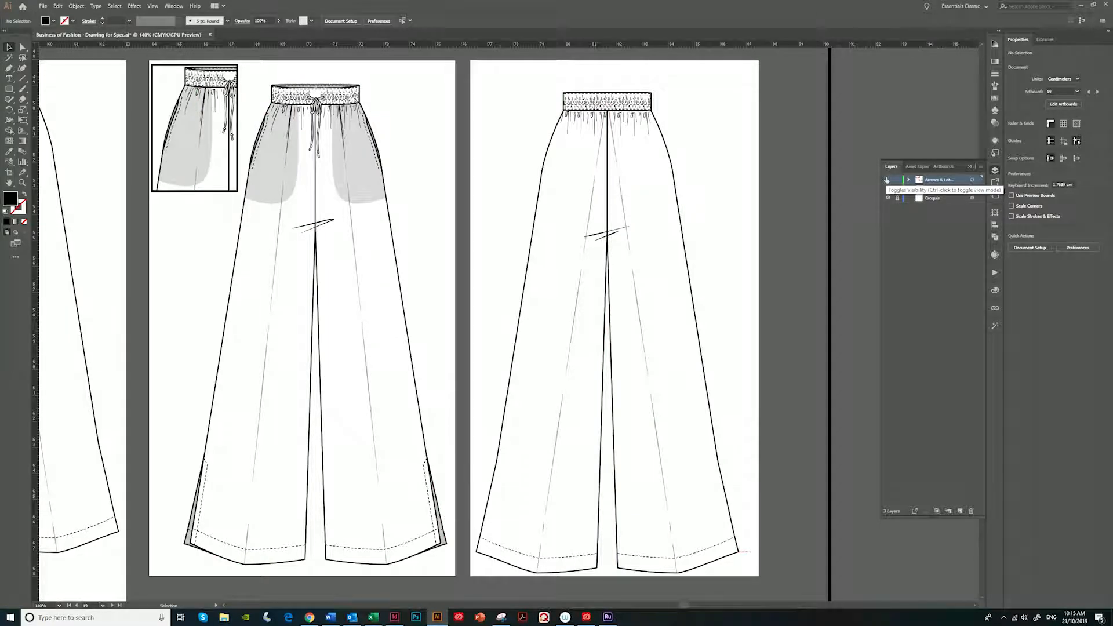
pyautogui.click(888, 180)
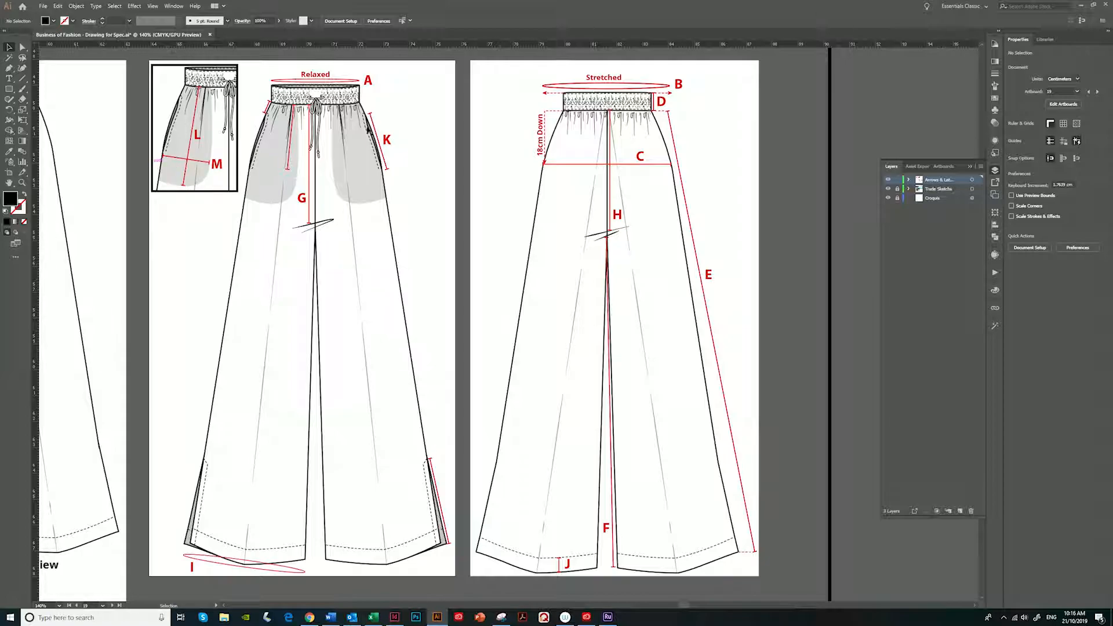
pyautogui.click(1081, 6)
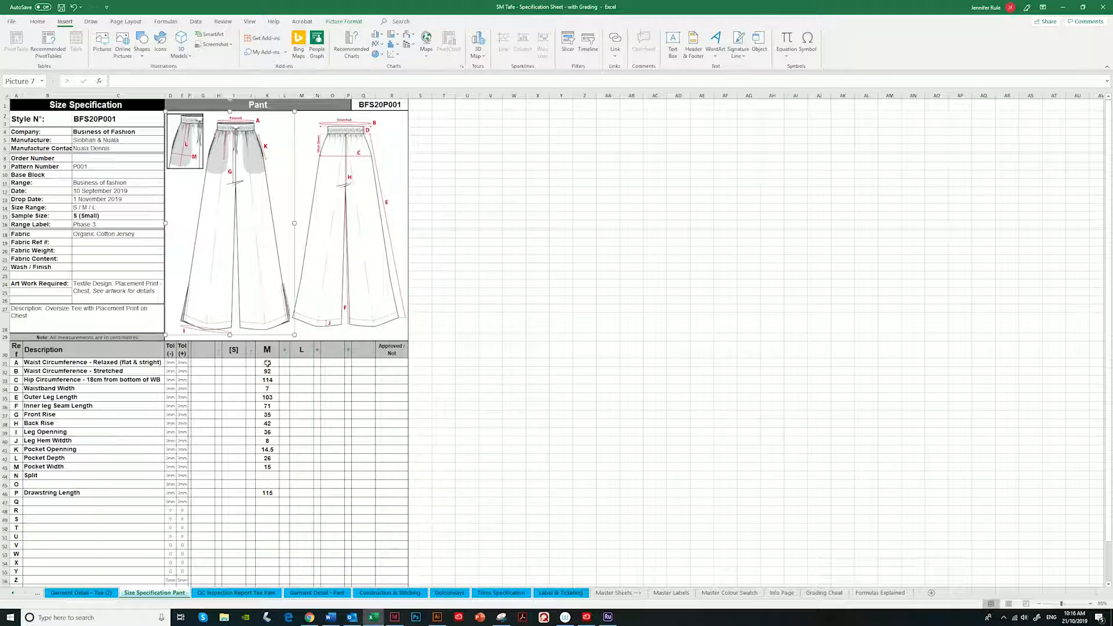
# Examine the relaxed waist circumference row, its M measurement and the size choices offered for the M column header.
pyautogui.click(74, 363)
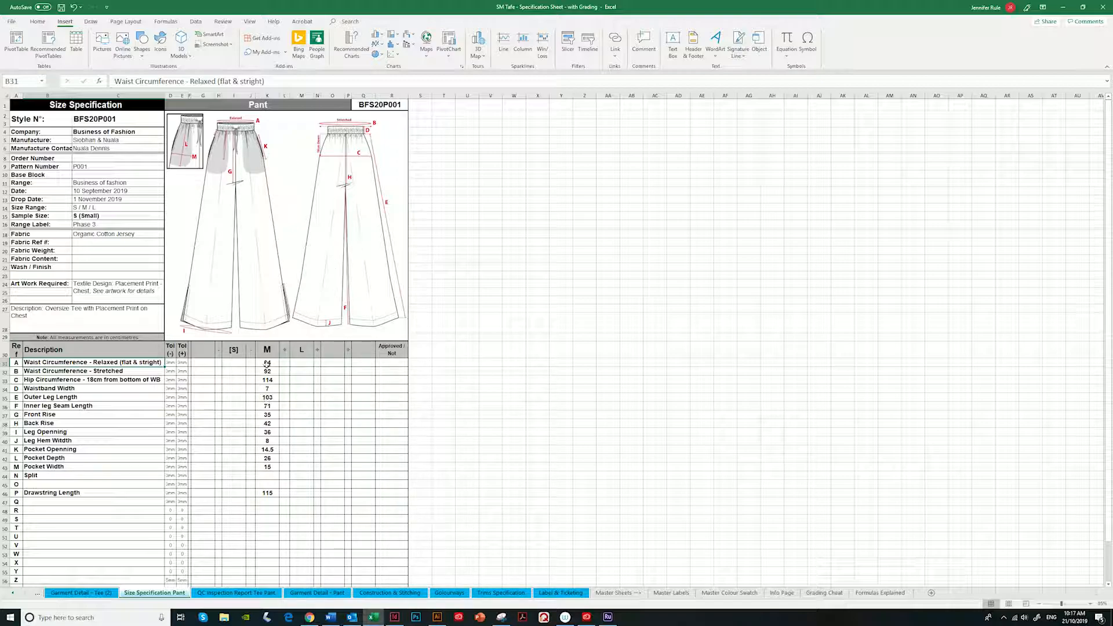
pyautogui.click(267, 365)
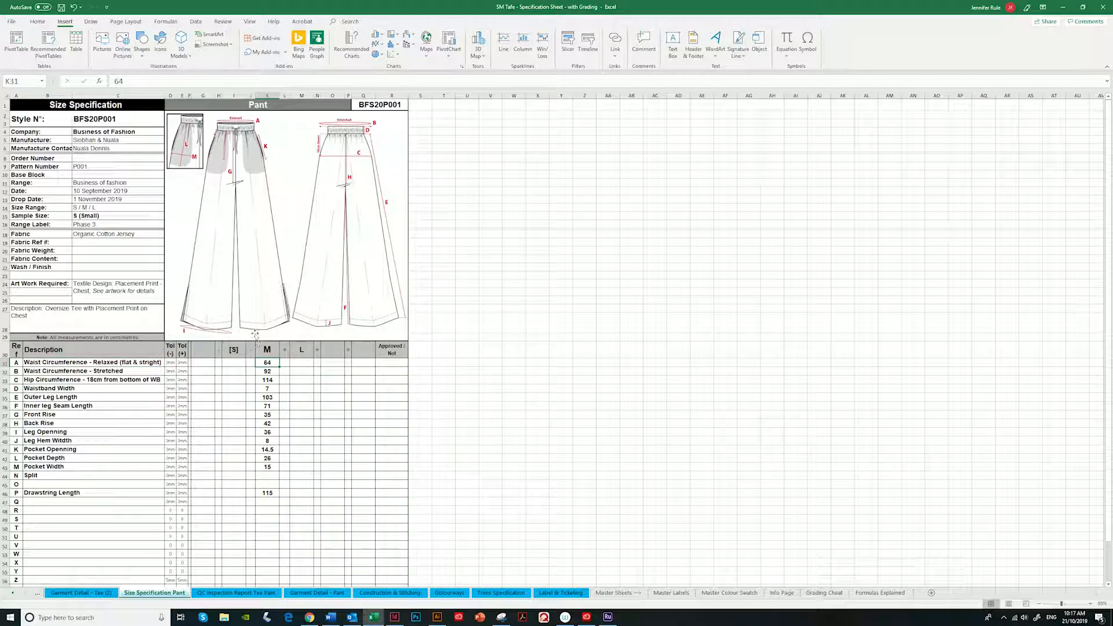
pyautogui.click(271, 350)
pyautogui.click(283, 354)
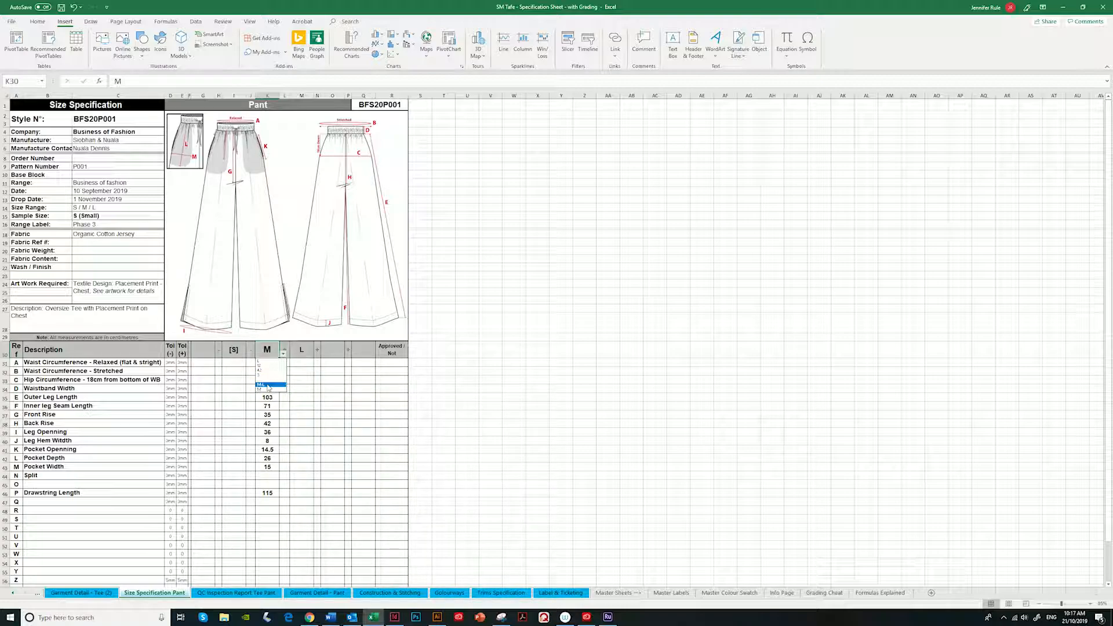
pyautogui.click(272, 348)
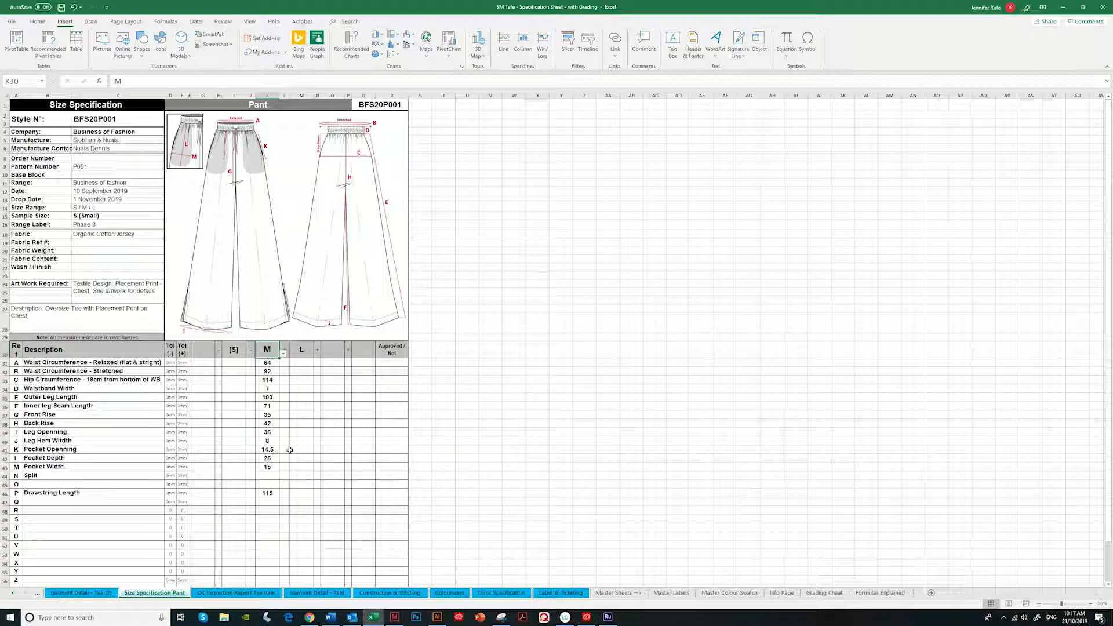
# Move the Grading Cheat and Formulas Explained sheets directly after the Size Specification Pant sheet.
pyautogui.click(822, 595)
pyautogui.moveTo(824, 596); pyautogui.dragTo(210, 596)
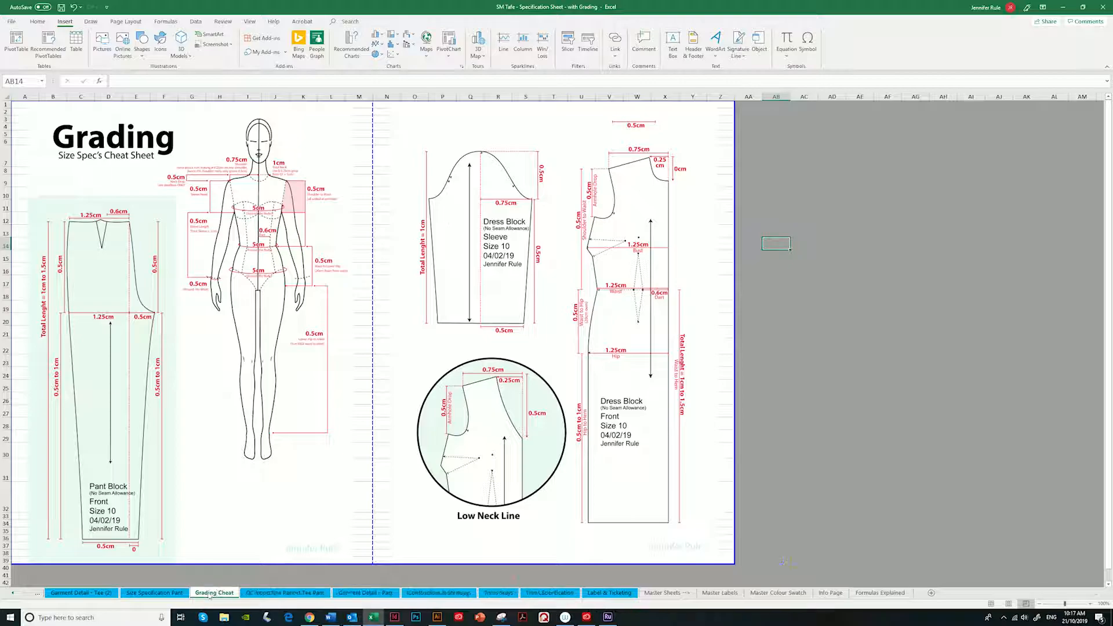
pyautogui.click(881, 594)
pyautogui.moveTo(570, 608); pyautogui.dragTo(285, 594)
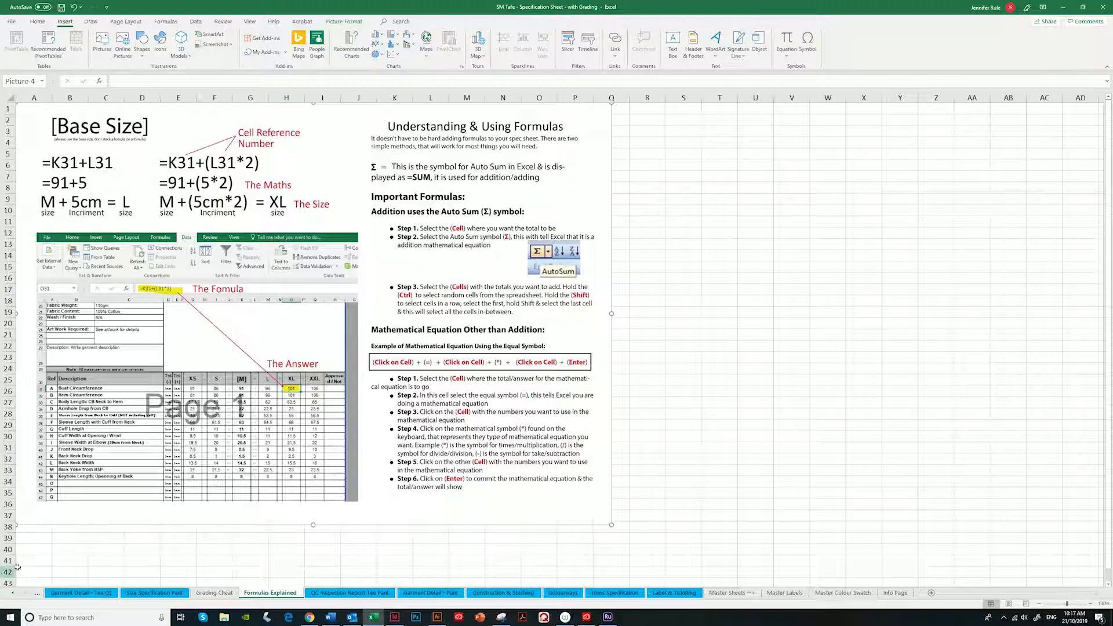
# On Size Specification Pant, enter an M-to-L increment of 5 for relaxed and stretched waist circumference, consulting the Grading Cheat sheet.
pyautogui.click(171, 596)
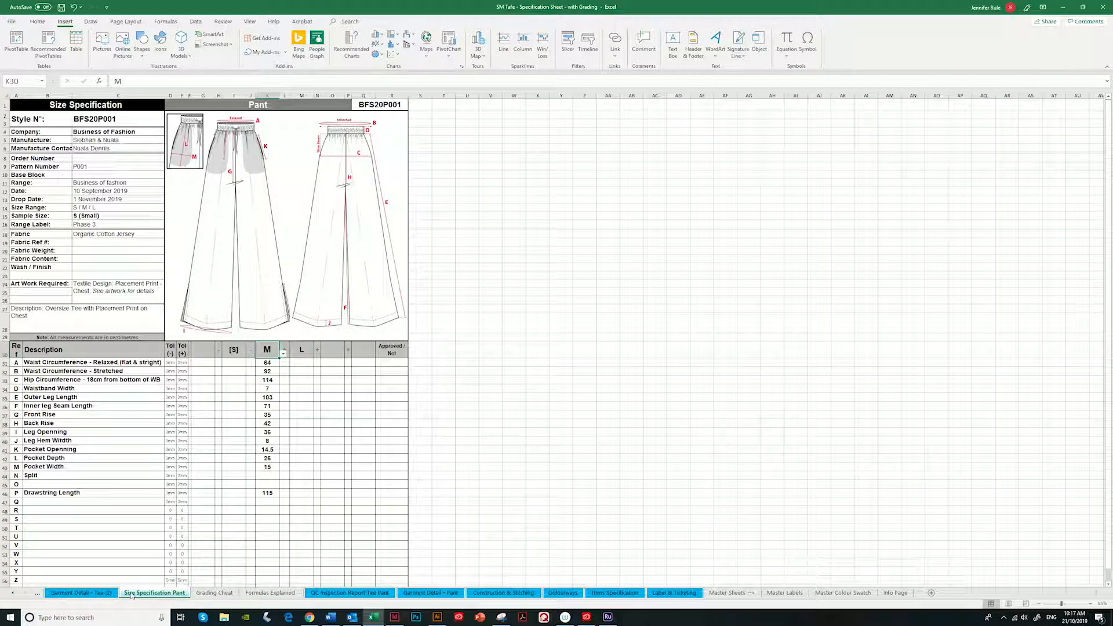
pyautogui.press('Return')
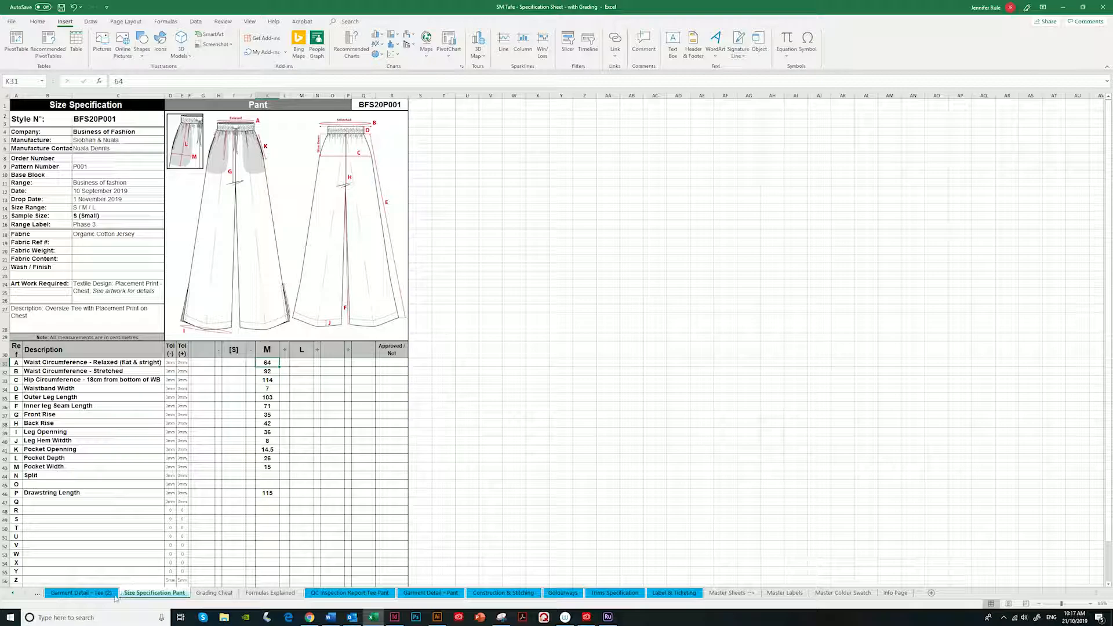
pyautogui.click(290, 364)
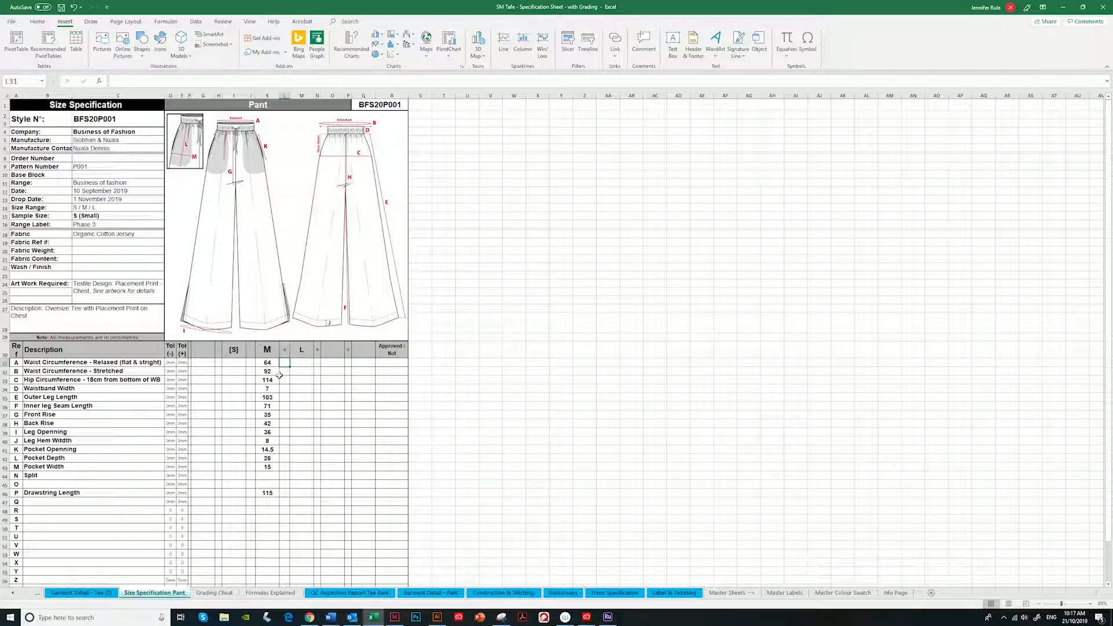
pyautogui.click(223, 595)
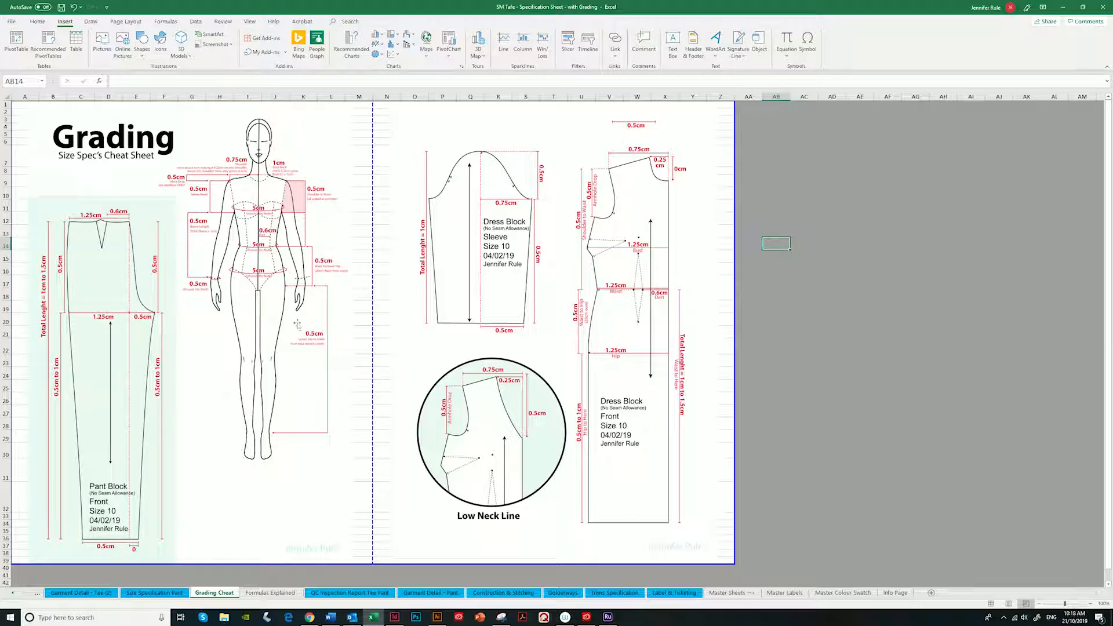
pyautogui.click(161, 594)
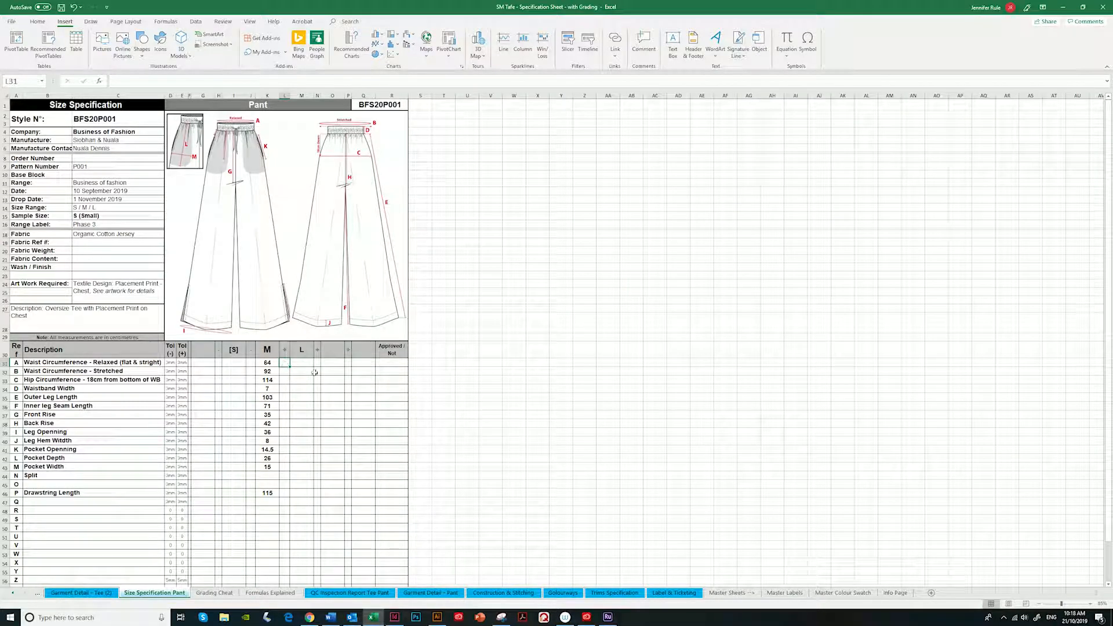
pyautogui.write('5')
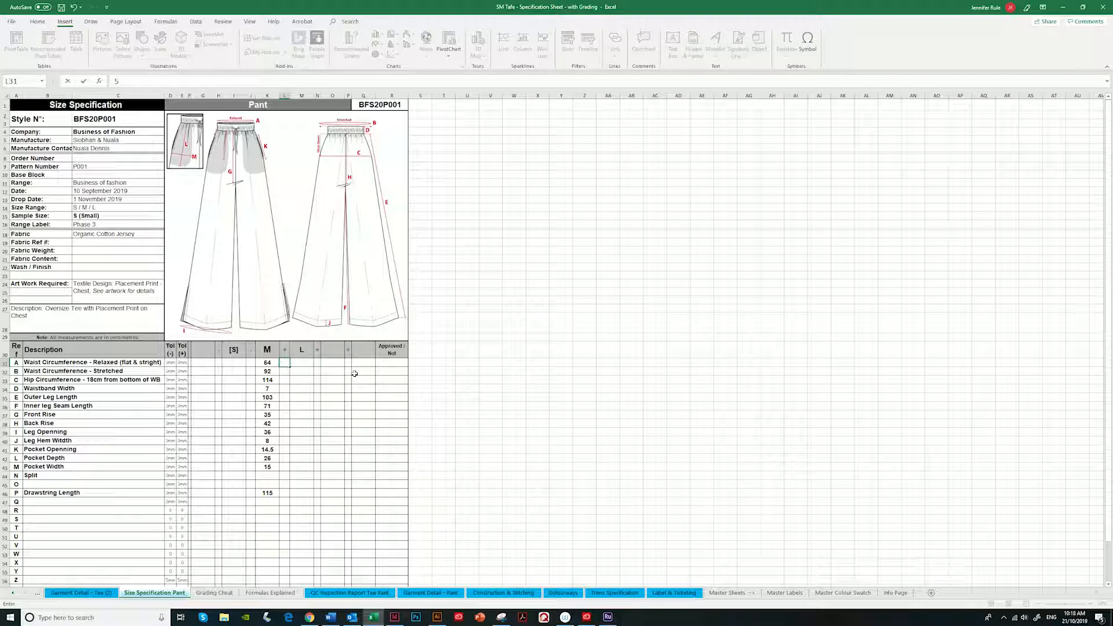
pyautogui.press('Return')
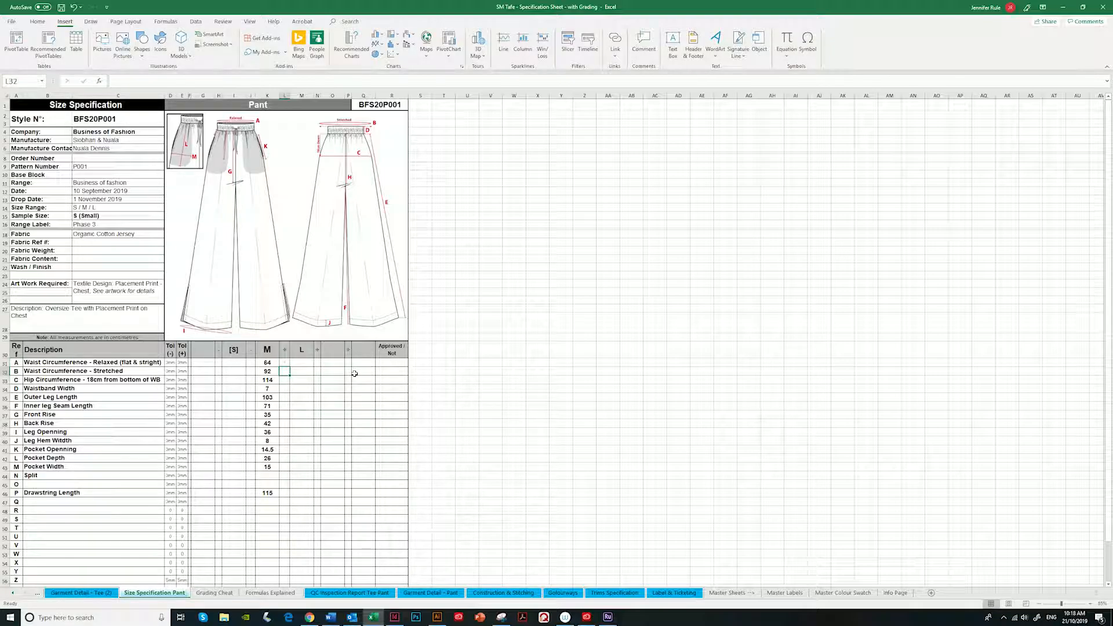
pyautogui.write('5')
pyautogui.press('Return')
# Check the Grading Cheat sheet and enter M-to-L increments of 5 for hip circumference and 0 for waistband width.
pyautogui.click(215, 593)
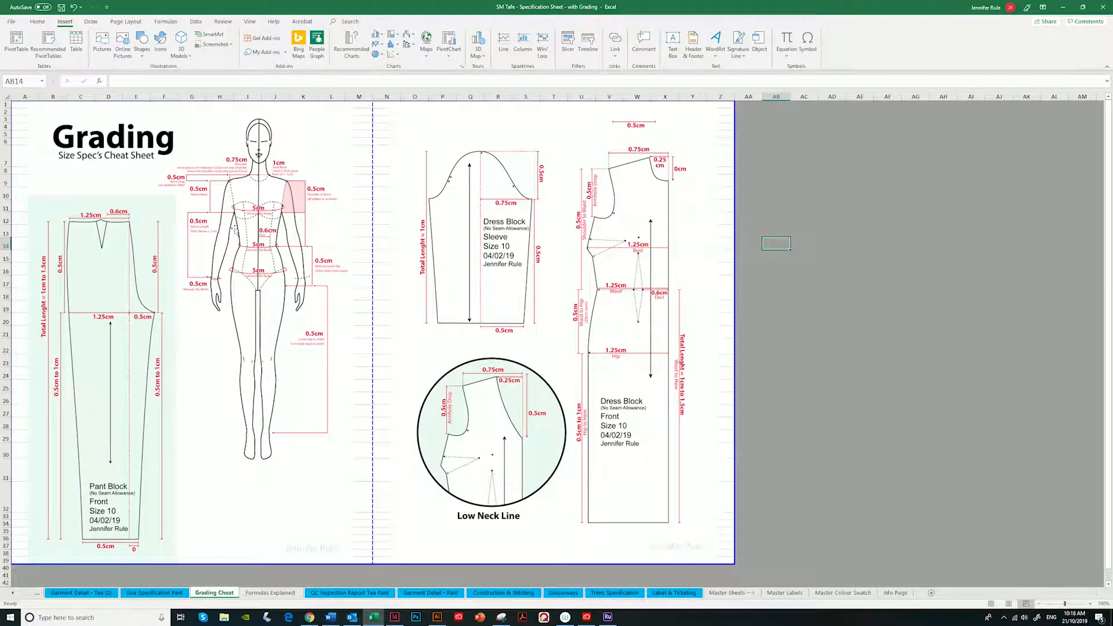
pyautogui.click(156, 593)
pyautogui.press('Return')
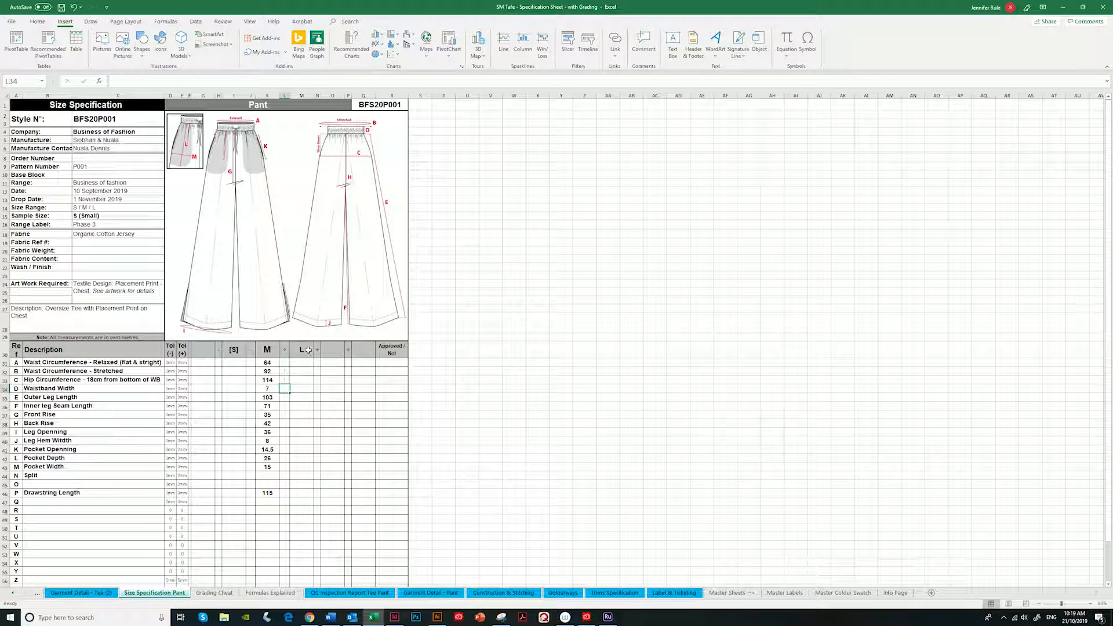
pyautogui.write('0')
pyautogui.press('Return')
# Using the Grading Cheat sheet, enter M-to-L increments of 1 for outer leg length and 0.5 for inner leg seam length.
pyautogui.click(217, 594)
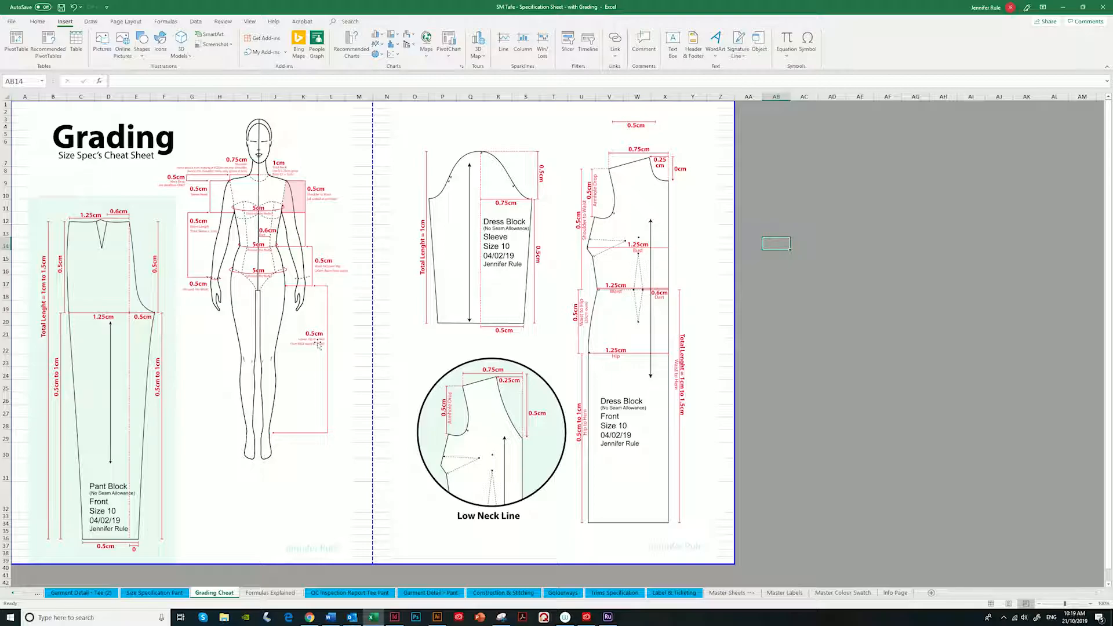
pyautogui.click(154, 593)
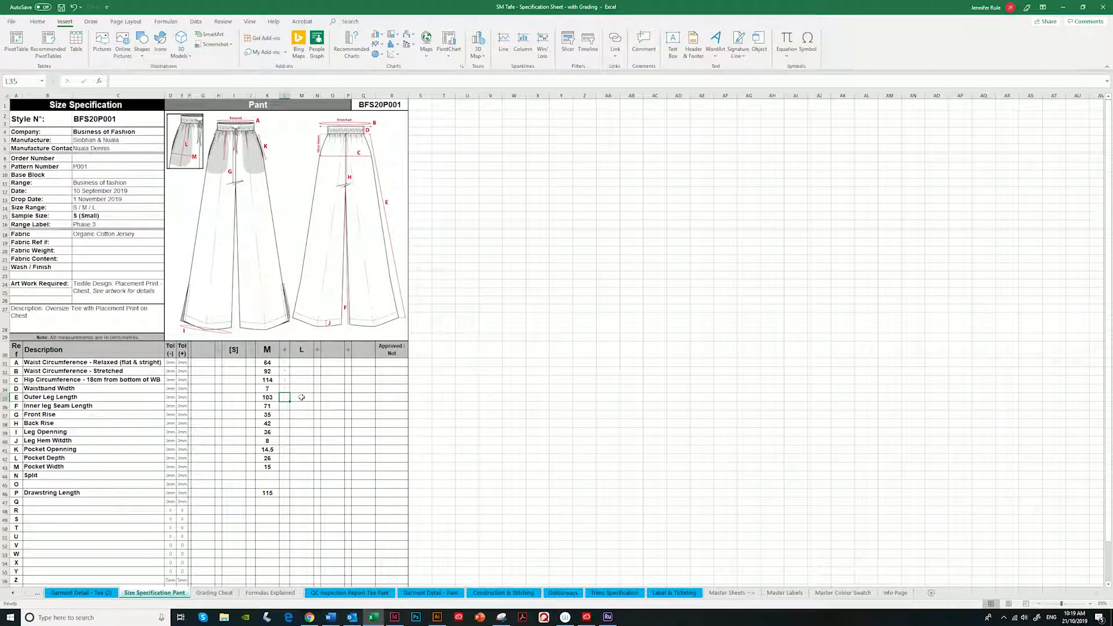
pyautogui.write('1')
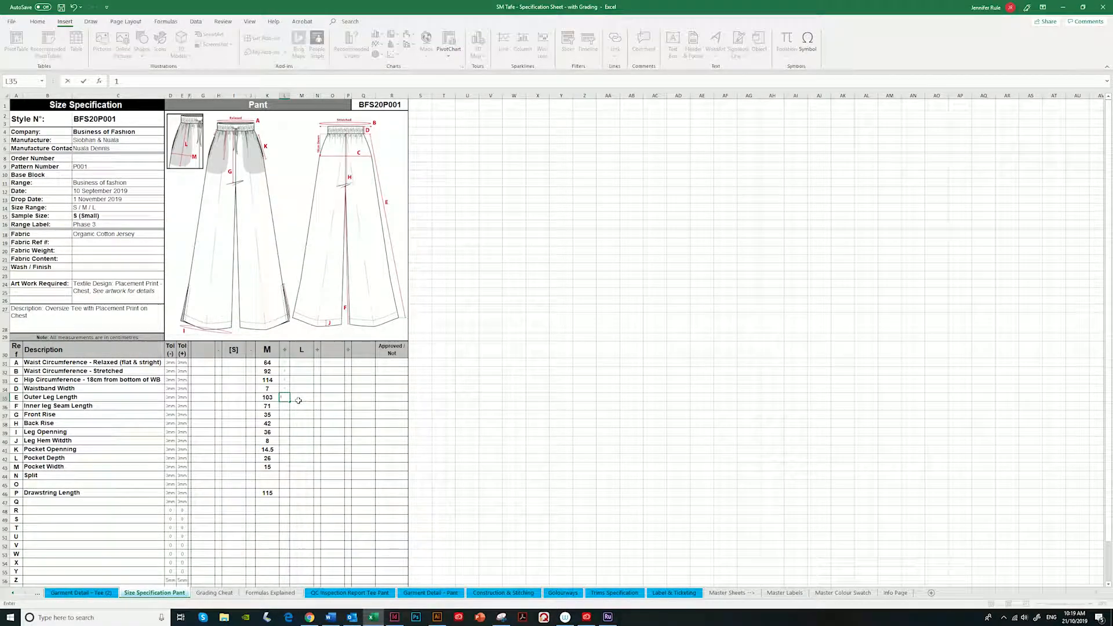
pyautogui.press('Return')
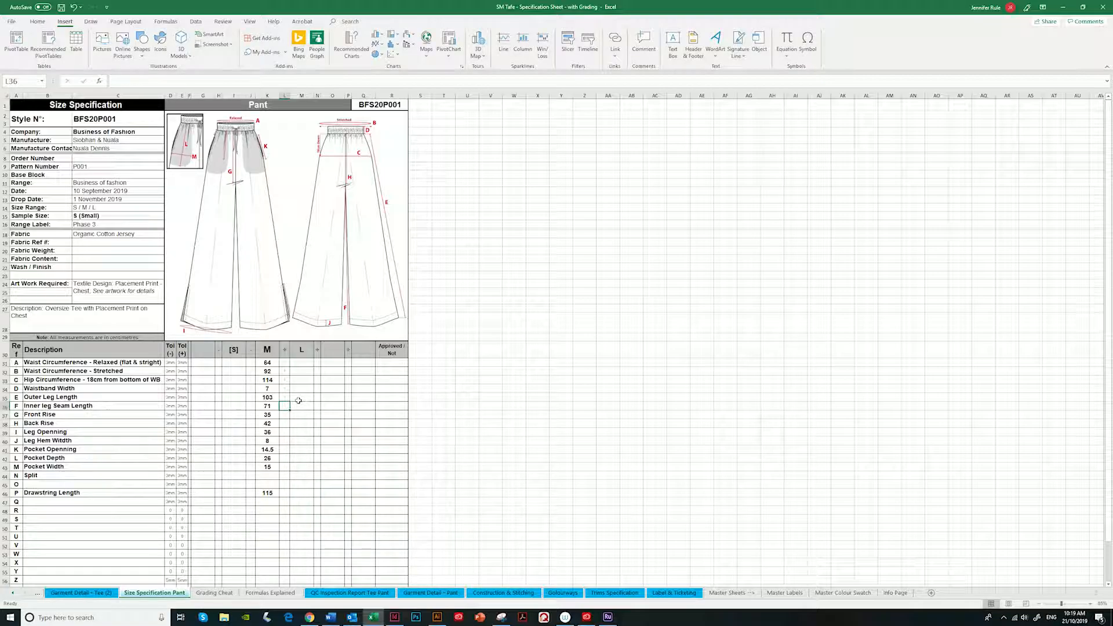
pyautogui.click(214, 593)
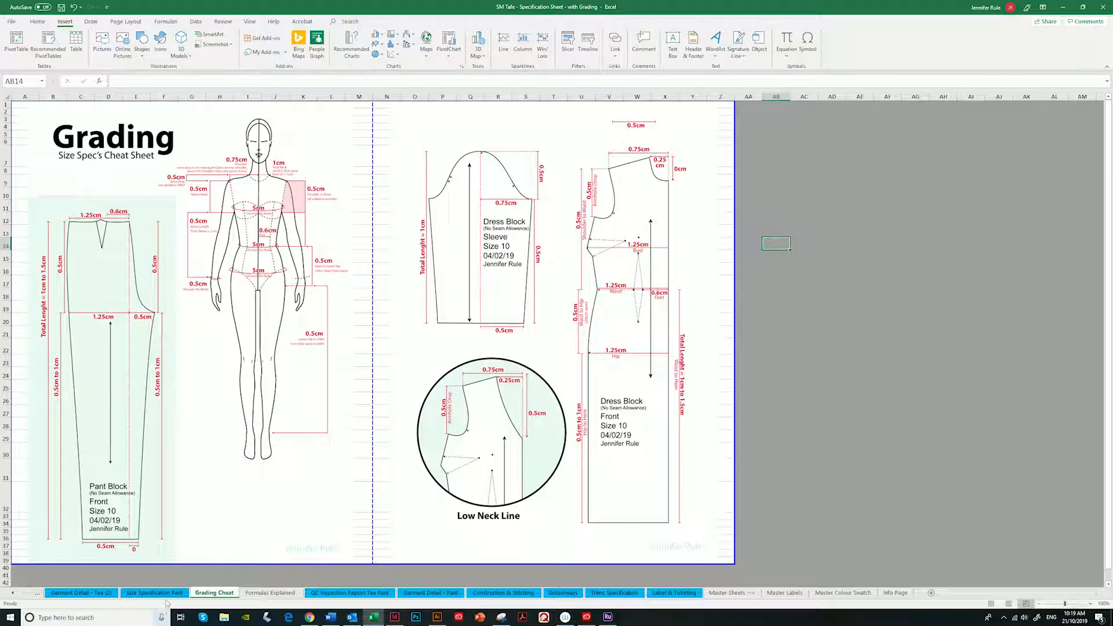
pyautogui.click(154, 592)
pyautogui.write('1')
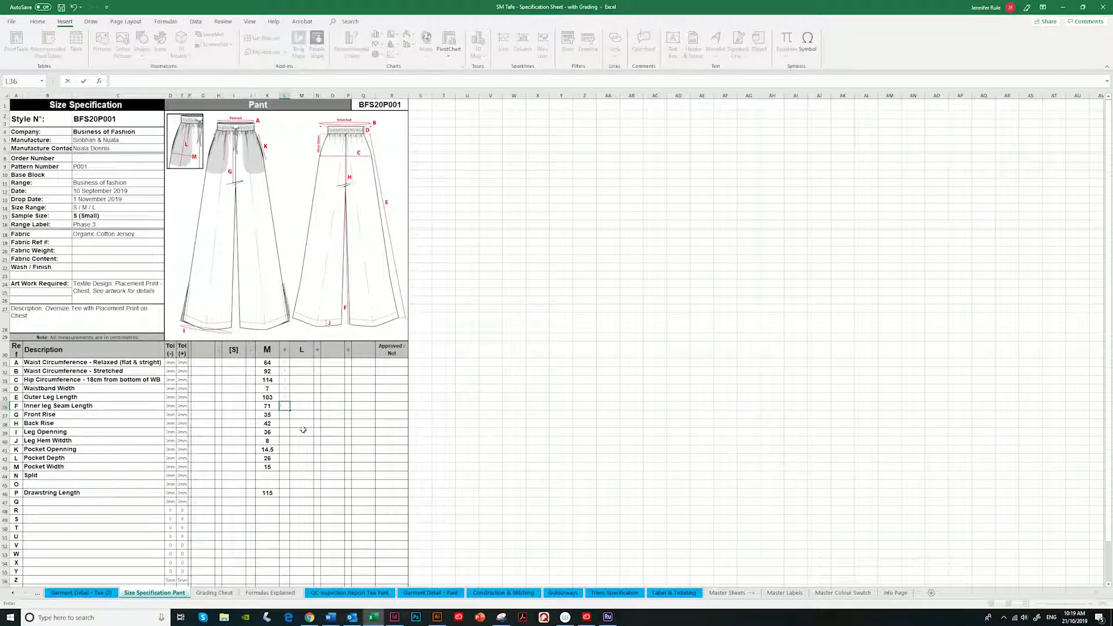
pyautogui.write('5')
pyautogui.press('Return')
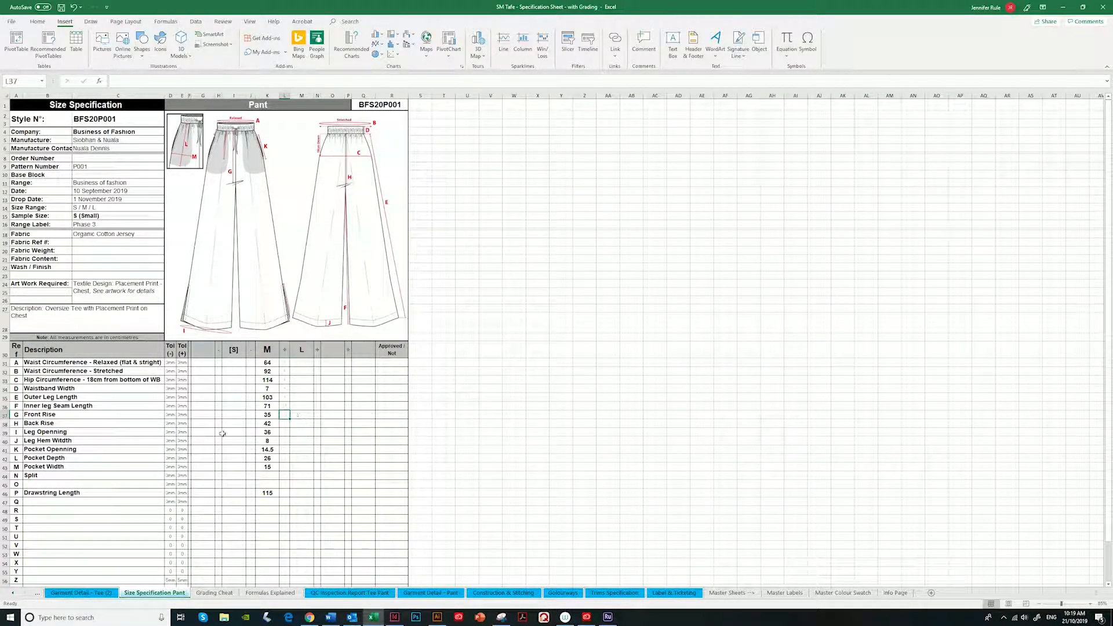
# Consult the Grading Cheat sheet and enter an M-to-L increment of 0.5 for both front rise and back rise.
pyautogui.click(224, 596)
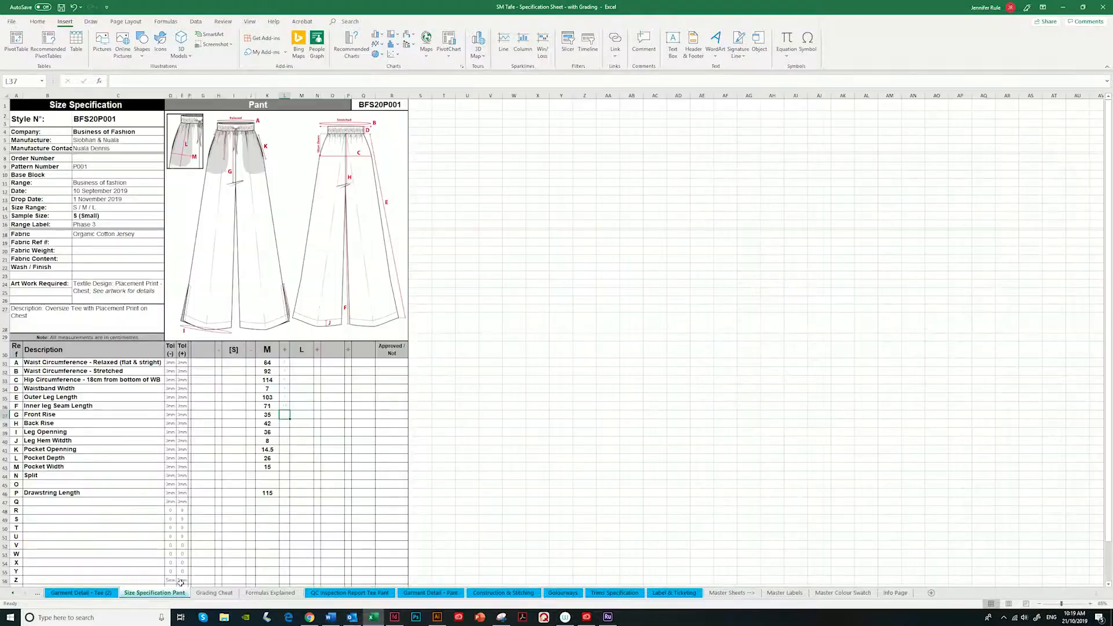
pyautogui.click(154, 593)
pyautogui.write('.5')
pyautogui.press('Return')
pyautogui.write('.5')
pyautogui.press('Return')
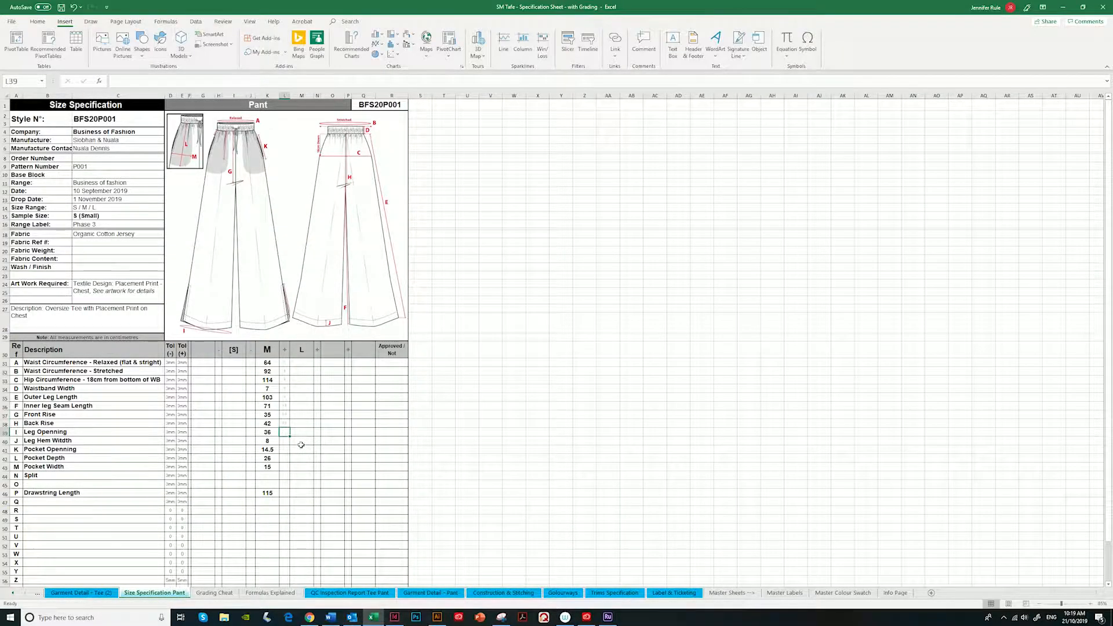
# Look up the hem grading on the Grading Cheat sheet and enter an M-to-L increment of 0.5 for the leg opening.
pyautogui.click(215, 593)
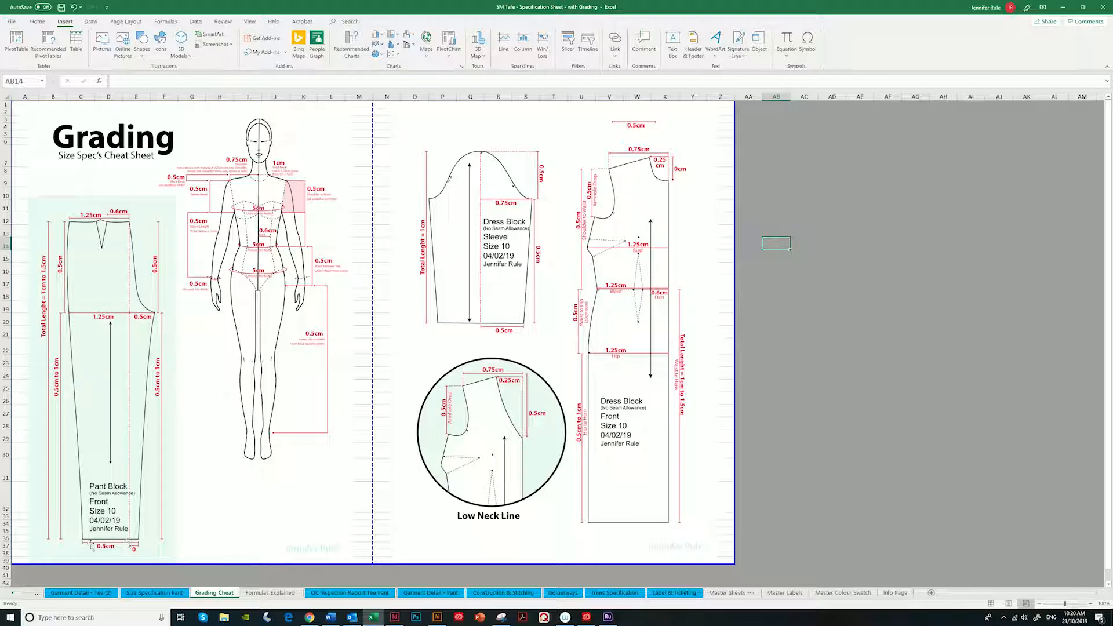
pyautogui.click(150, 594)
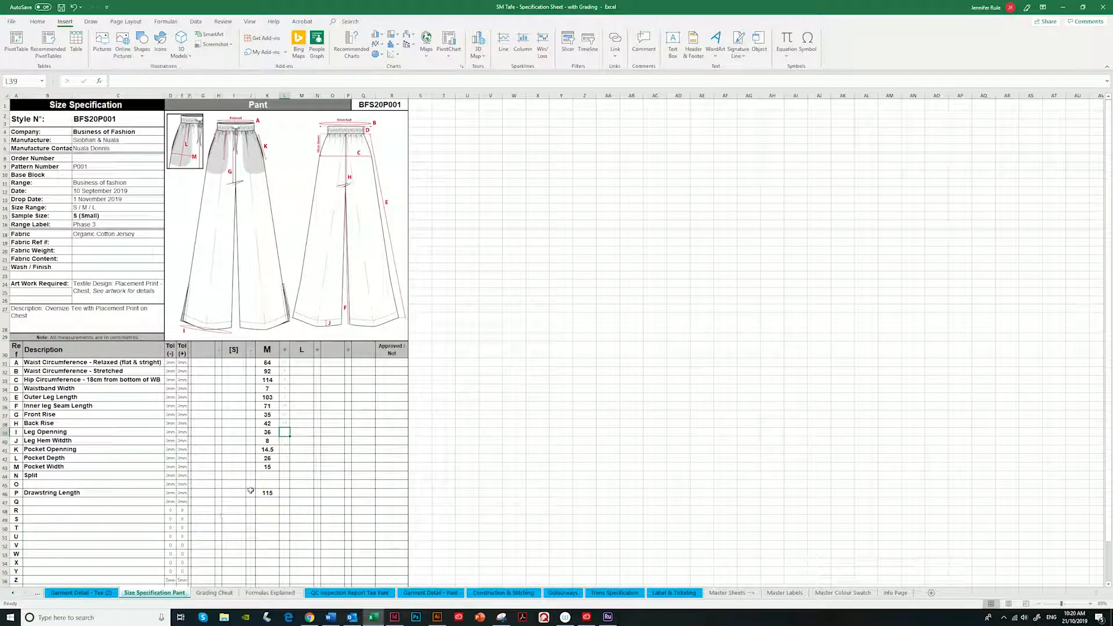
pyautogui.write('.5')
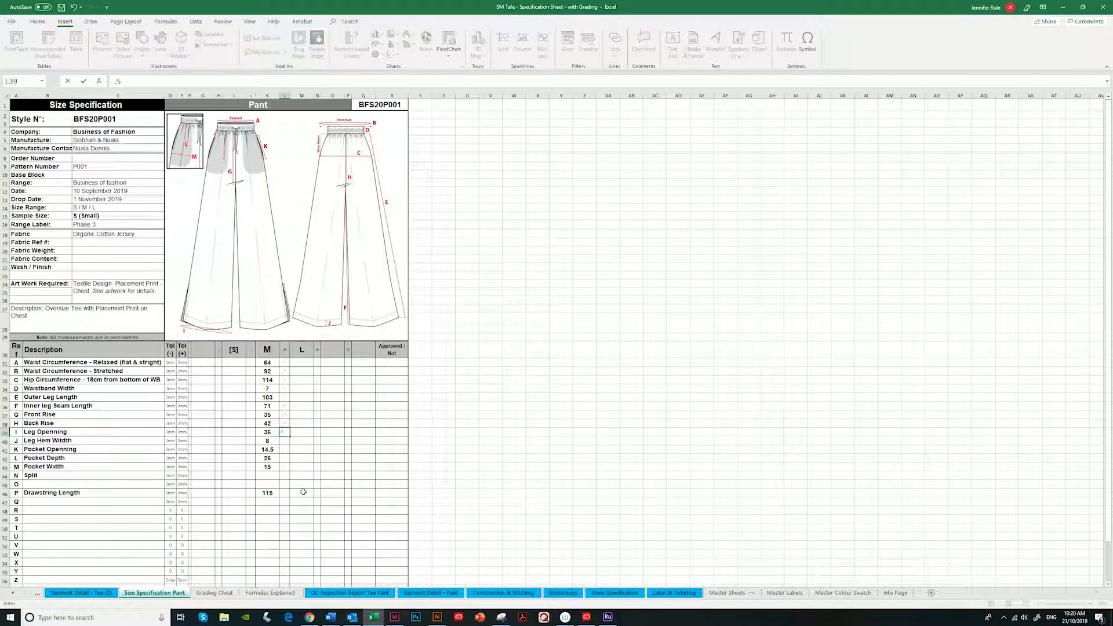
pyautogui.press('Return')
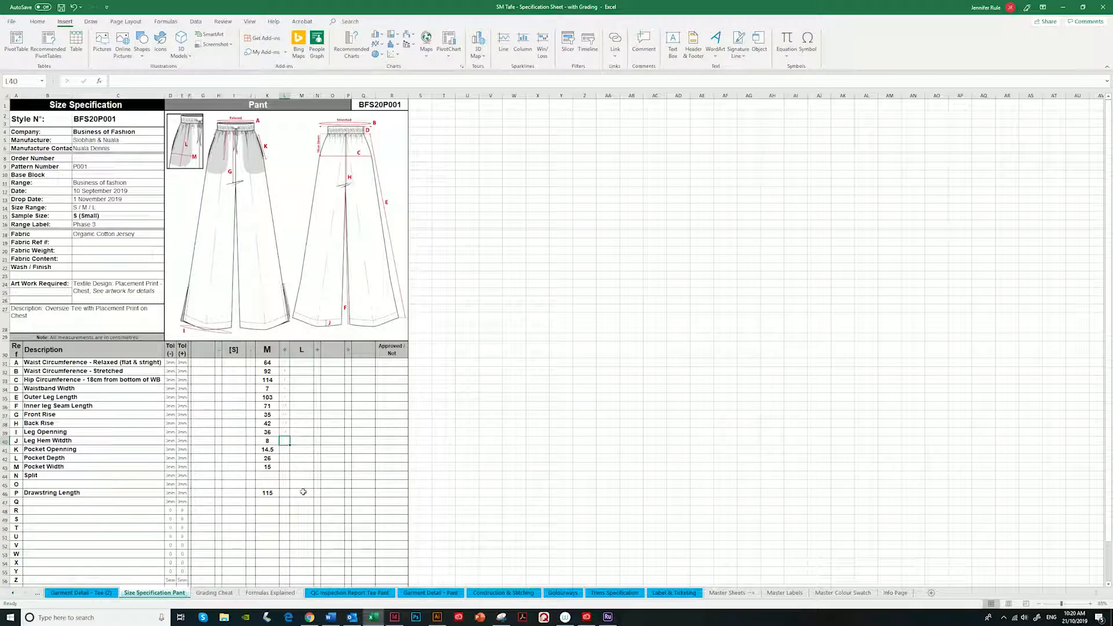
# Enter M-to-L increments of 0 for leg hem width, pocket opening, pocket depth and pocket width.
pyautogui.write('0')
pyautogui.press('Return')
pyautogui.write('0')
pyautogui.press('Return')
pyautogui.write('0')
pyautogui.press('Return')
pyautogui.write('0')
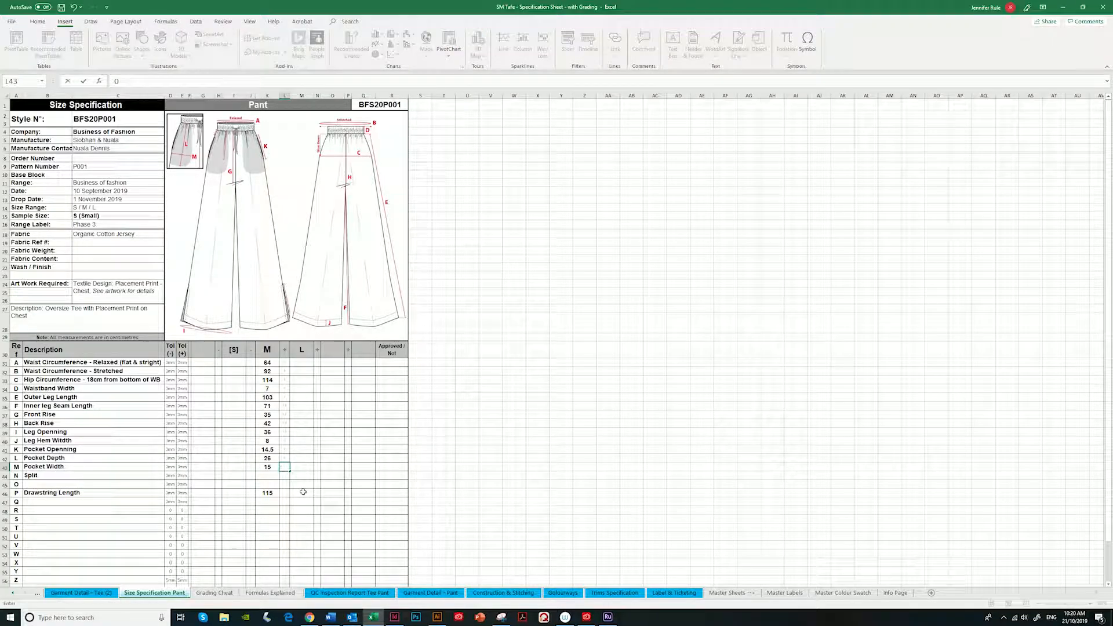
pyautogui.press('Return')
# Skip the split and blank rows and enter an M-to-L increment of 5 for the drawstring length.
pyautogui.press('Return')
pyautogui.press('Return')
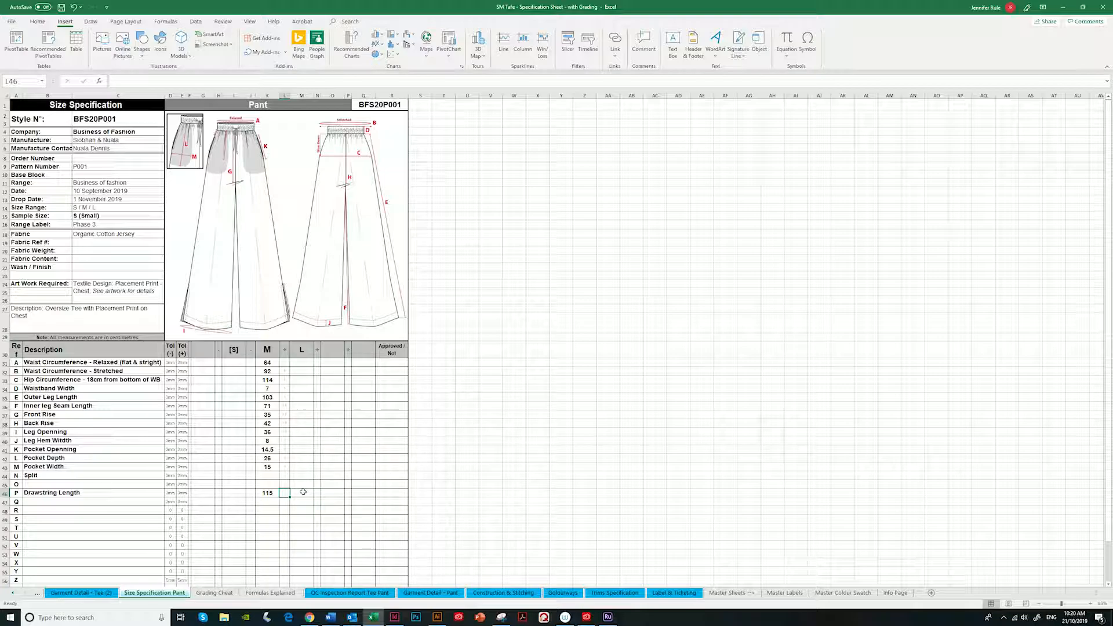
pyautogui.write('5')
pyautogui.press('Return')
# Copy the M-to-L increments for all rows from waist to drawstring length into the S-to-M increment column, starting at J31.
pyautogui.click(284, 363)
pyautogui.moveTo(284, 380); pyautogui.dragTo(284, 494)
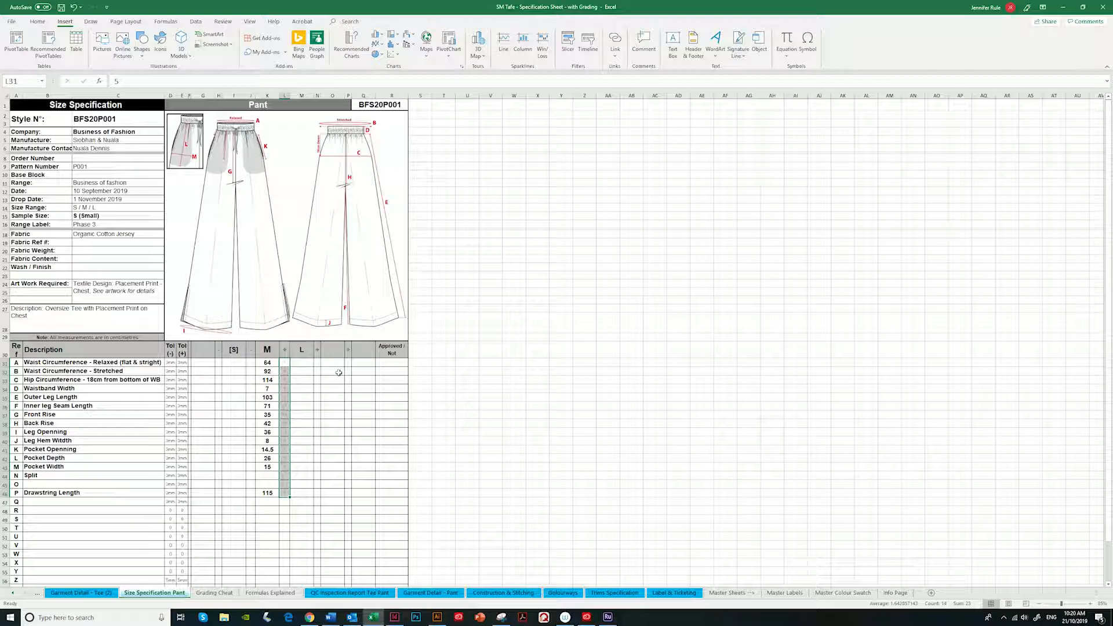
pyautogui.hotkey('ctrl', 'c')
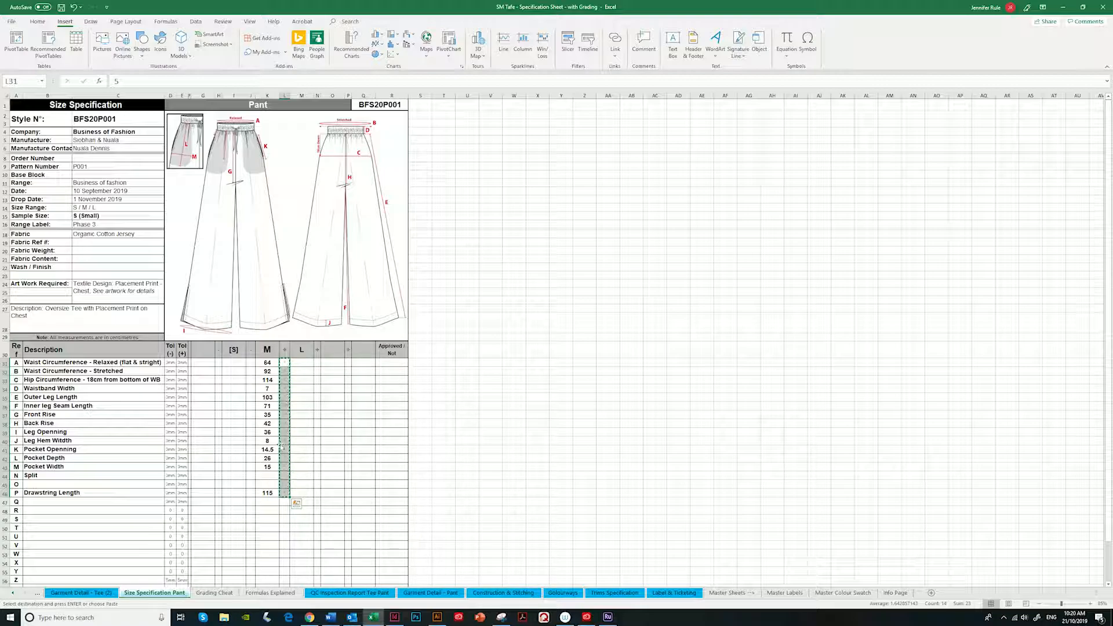
pyautogui.click(253, 362)
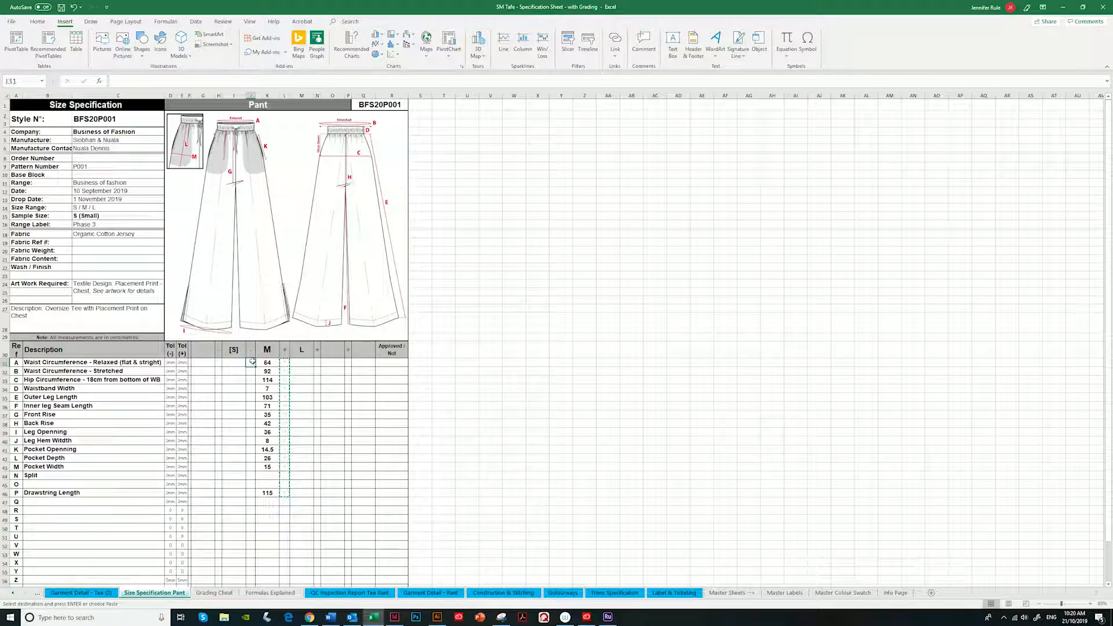
pyautogui.hotkey('ctrl', 'v')
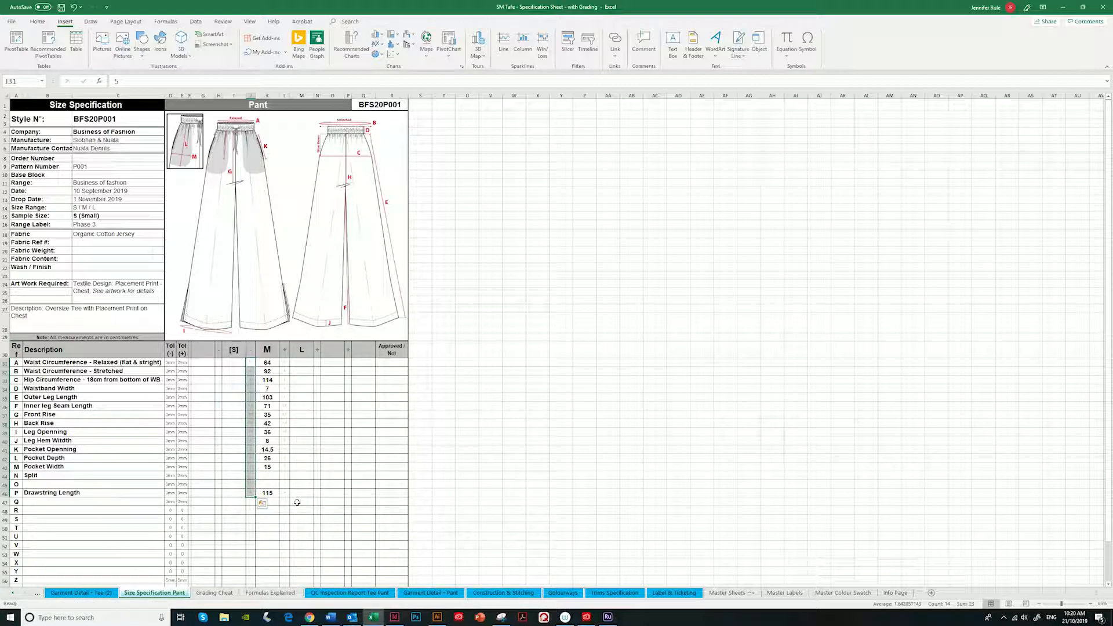
pyautogui.press('Escape')
# Calculate the size L relaxed waist circumference in M31 with the formula =K31+L31.
pyautogui.click(300, 363)
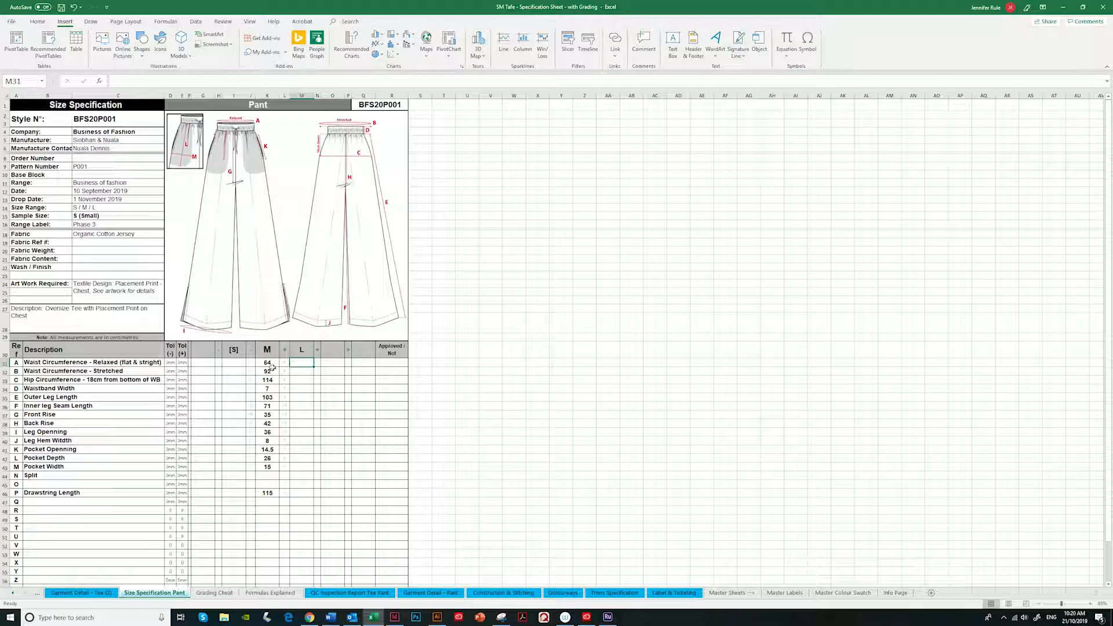
pyautogui.click(37, 21)
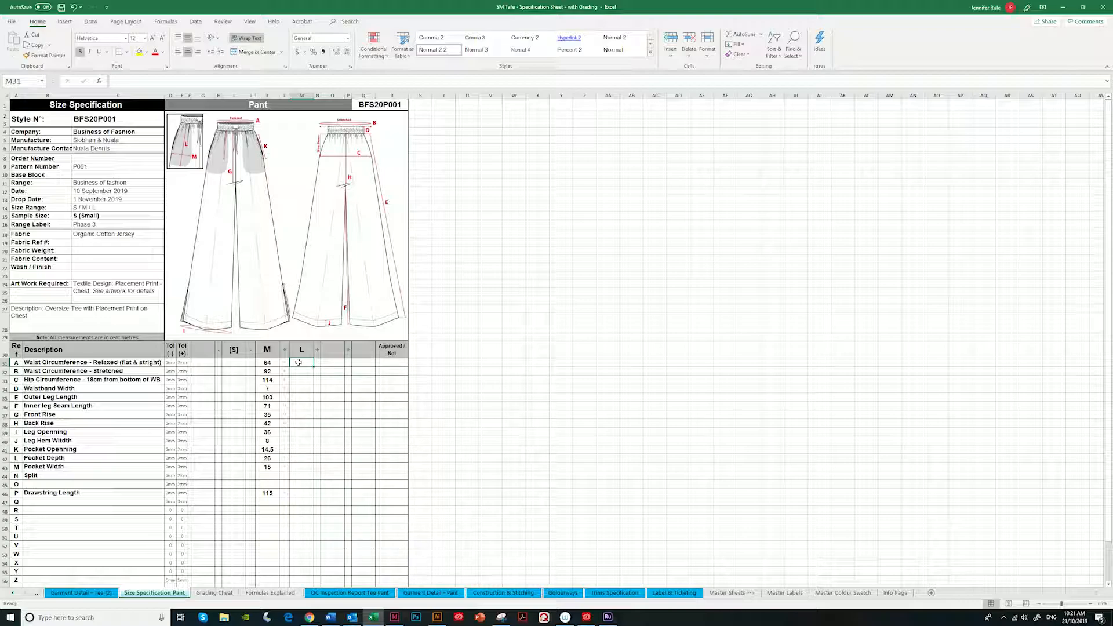
pyautogui.write('=')
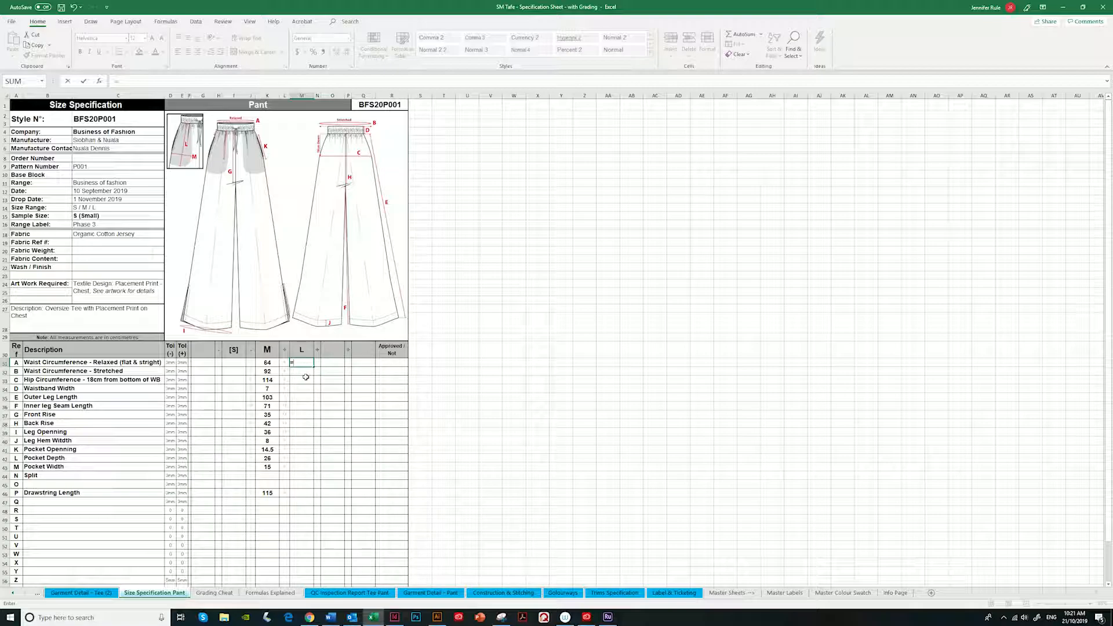
pyautogui.click(269, 362)
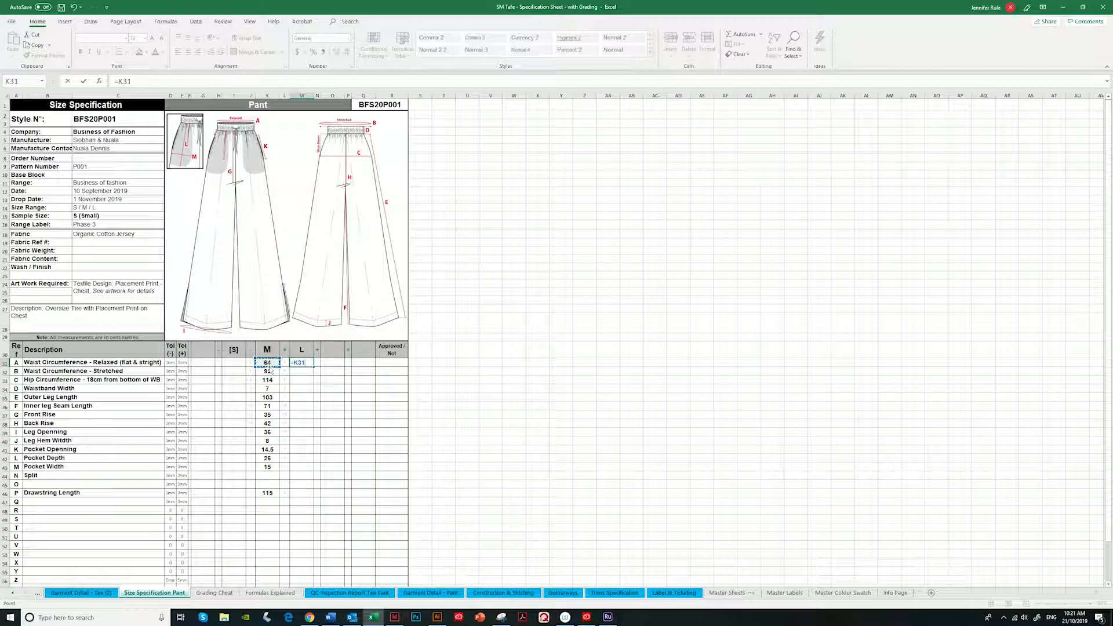
pyautogui.write('+')
pyautogui.click(286, 361)
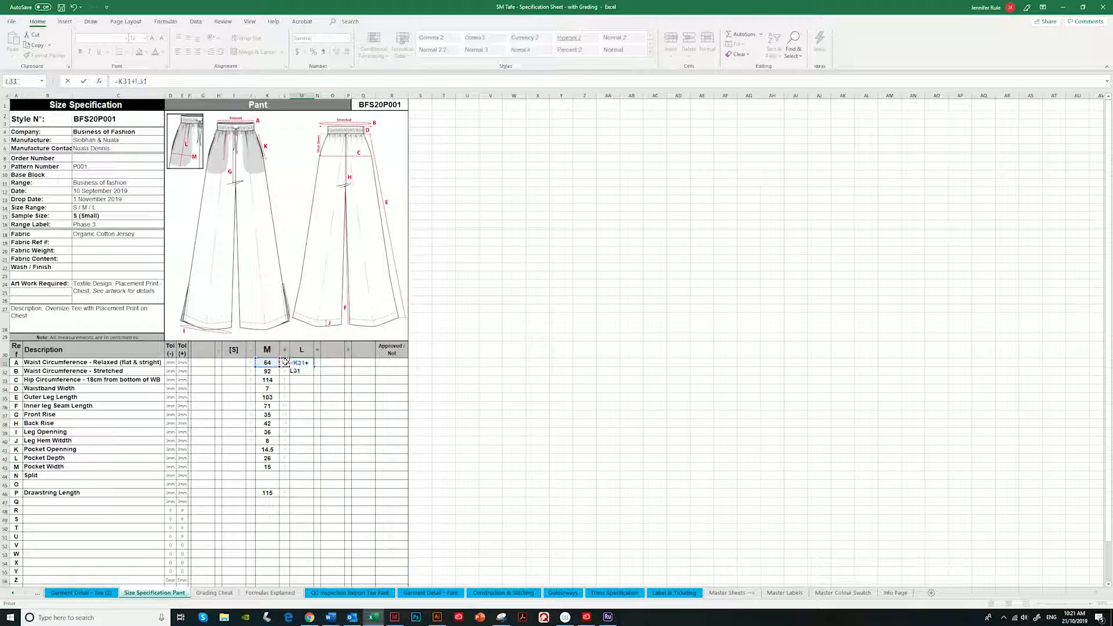
pyautogui.press('Return')
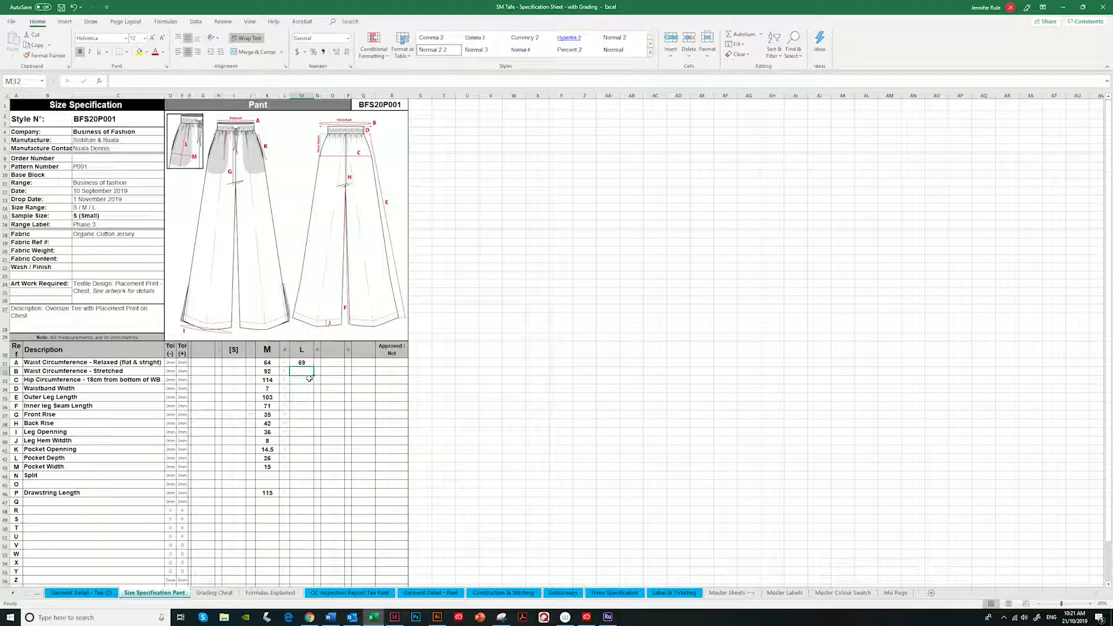
# Calculate the size L stretched waist with =K32+L32 and fill the formula down to the drawstring length row.
pyautogui.write('=')
pyautogui.click(270, 371)
pyautogui.write('+')
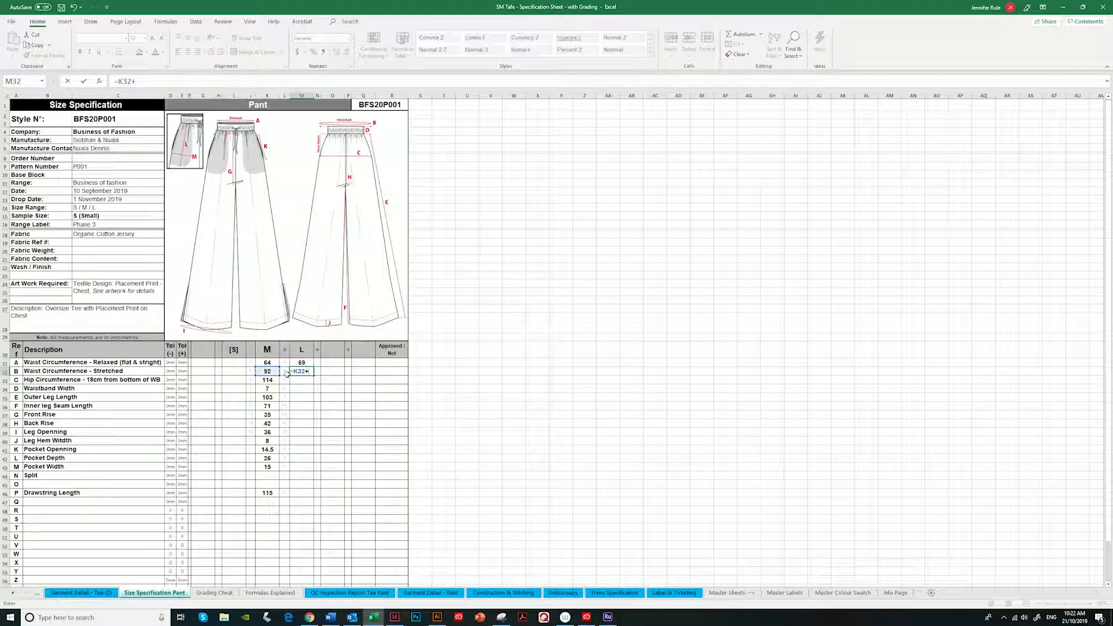
pyautogui.click(285, 372)
pyautogui.press('Return')
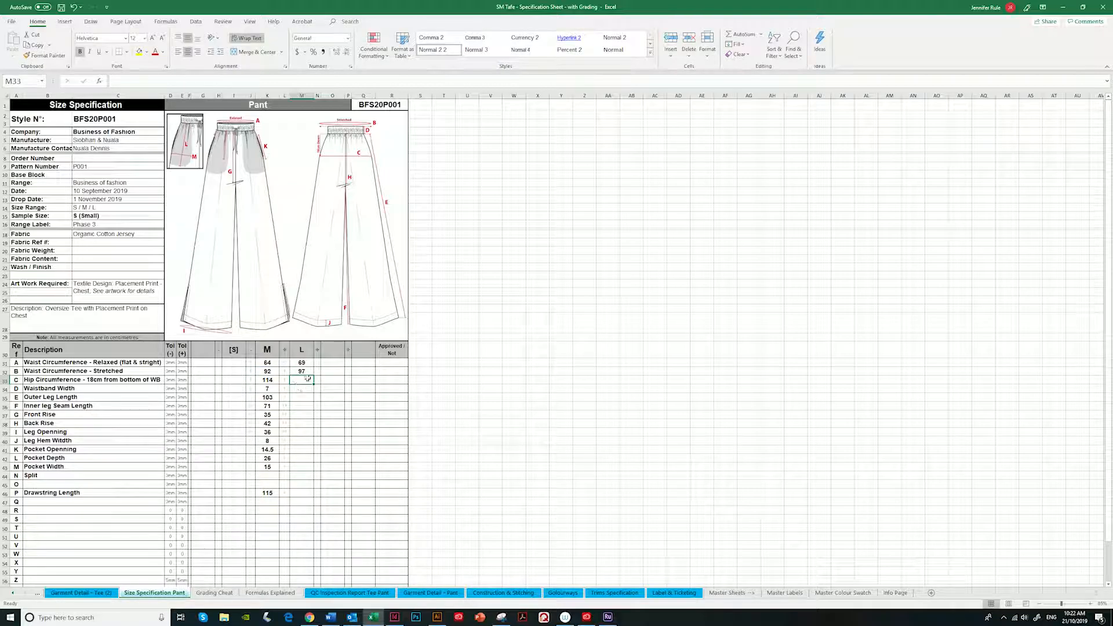
pyautogui.click(304, 371)
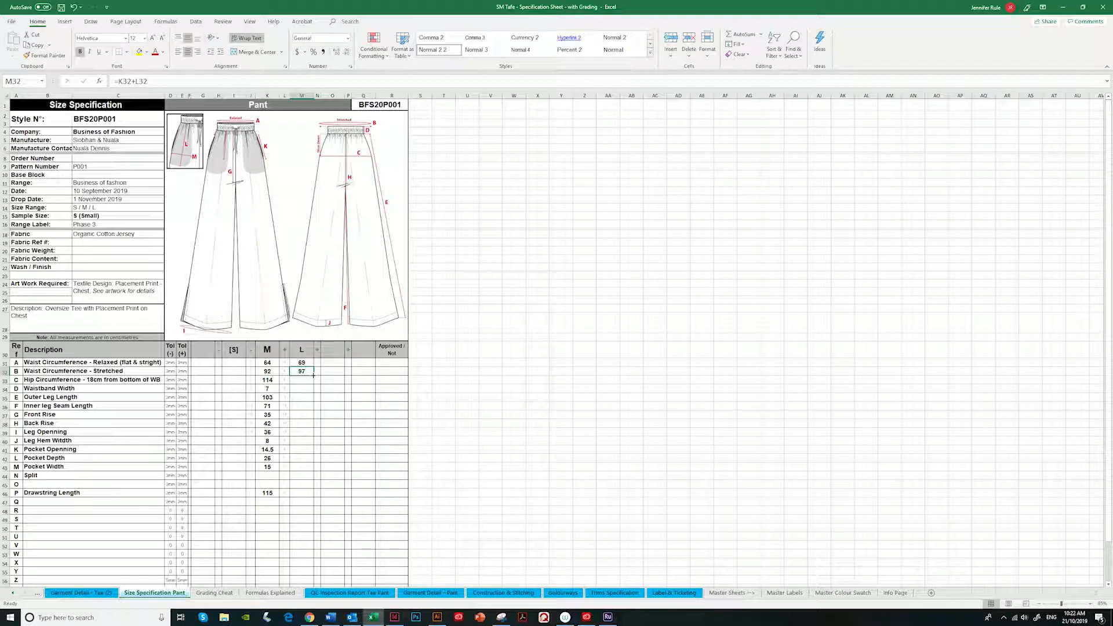
pyautogui.moveTo(313, 375); pyautogui.dragTo(313, 497)
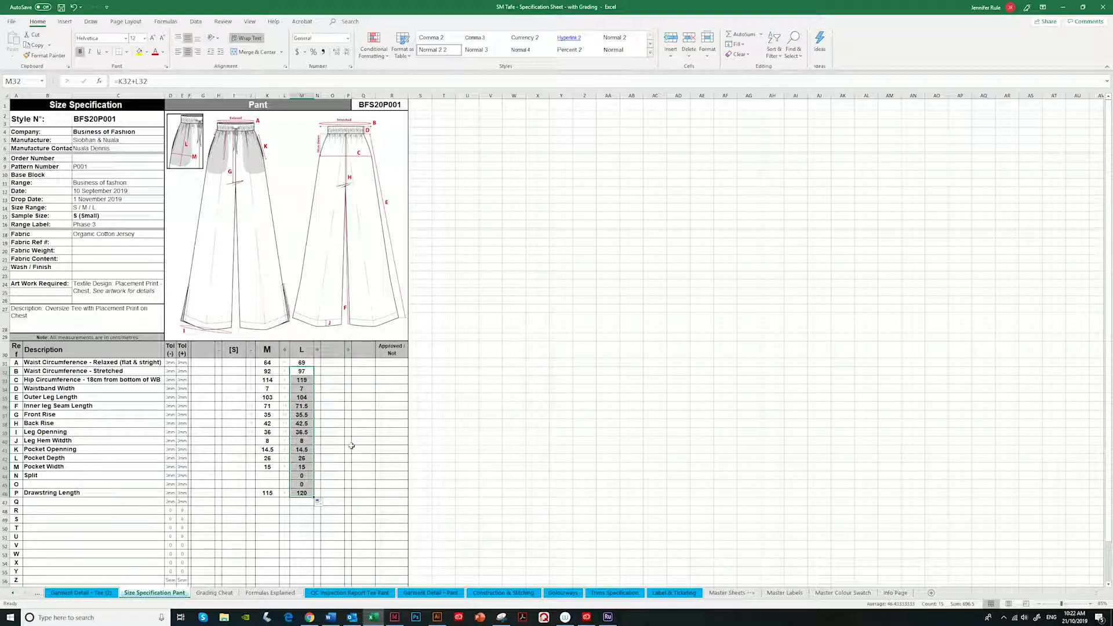
# Calculate the size S relaxed waist with =K31-J31 and fill the formula down to the drawstring length row.
pyautogui.click(237, 363)
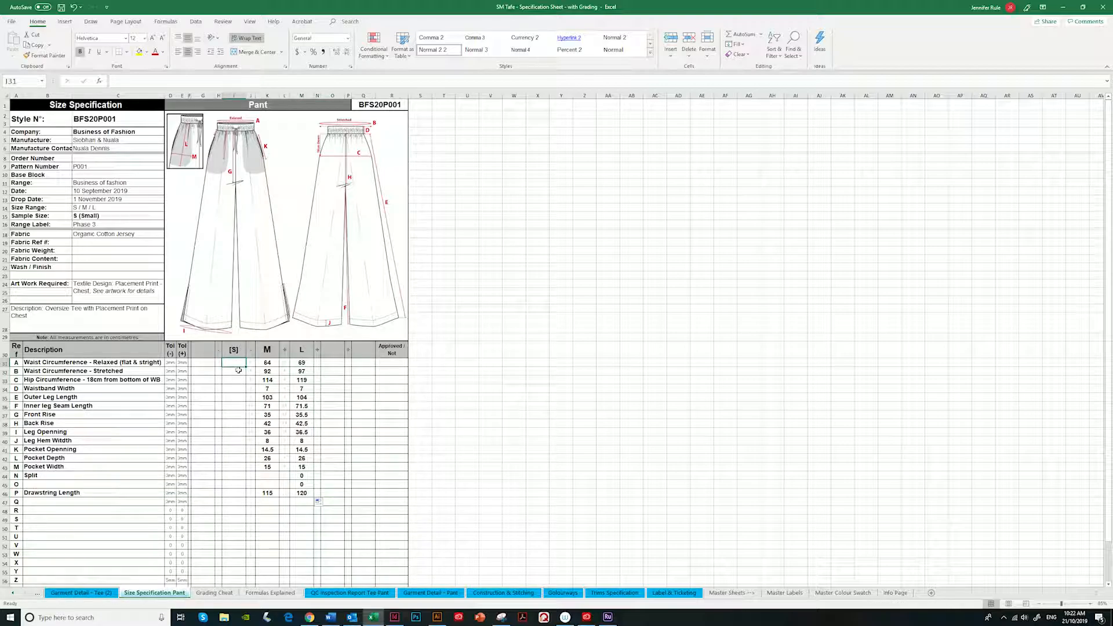
pyautogui.write('=')
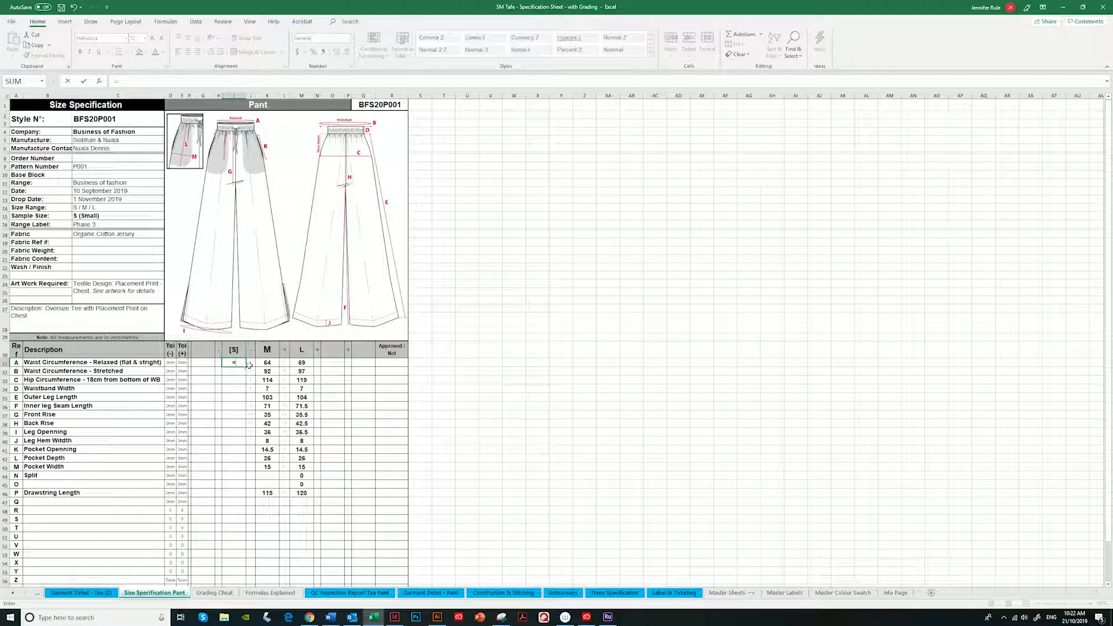
pyautogui.click(268, 363)
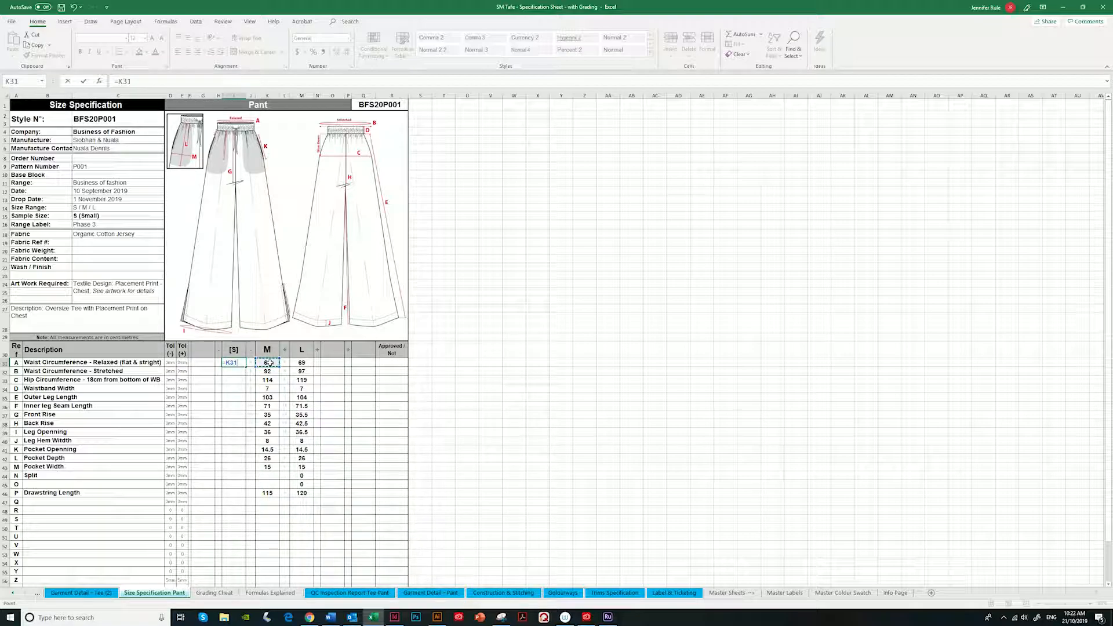
pyautogui.write('-')
pyautogui.click(250, 362)
pyautogui.press('Return')
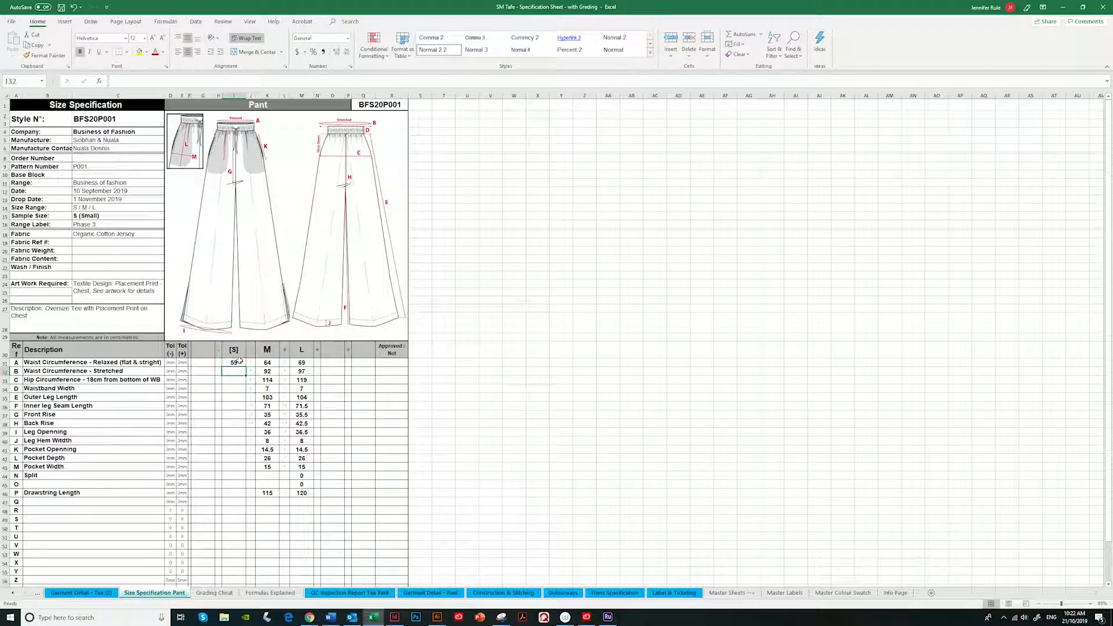
pyautogui.click(239, 361)
pyautogui.moveTo(245, 367); pyautogui.dragTo(245, 496)
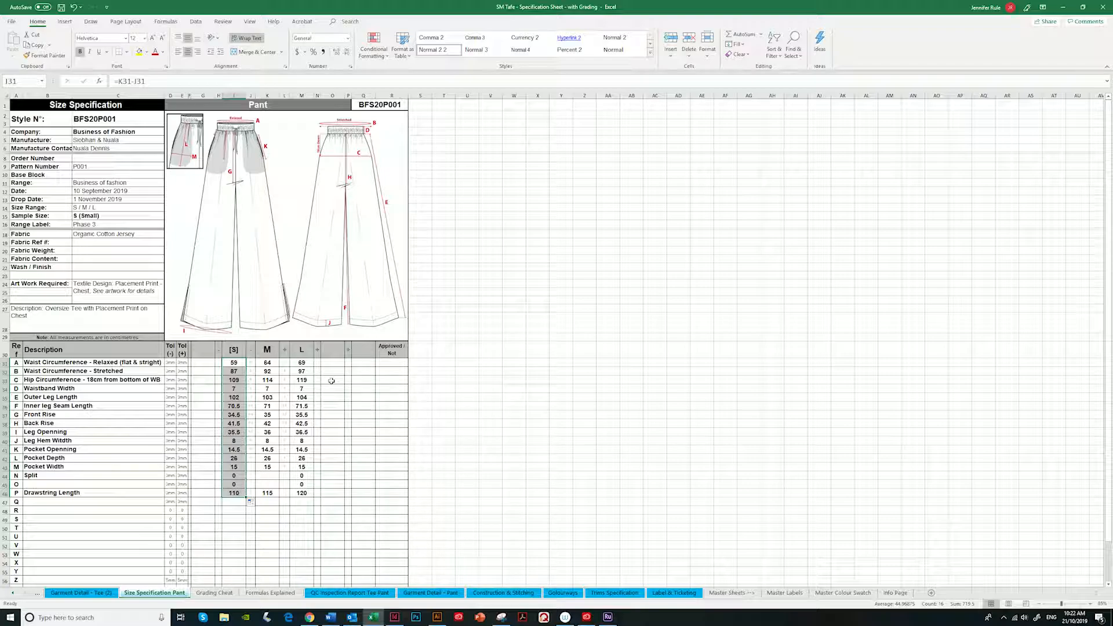
# Check the size L waist formula and enter =K31+(L31*2) in O31 for the relaxed waist two sizes above M.
pyautogui.click(332, 363)
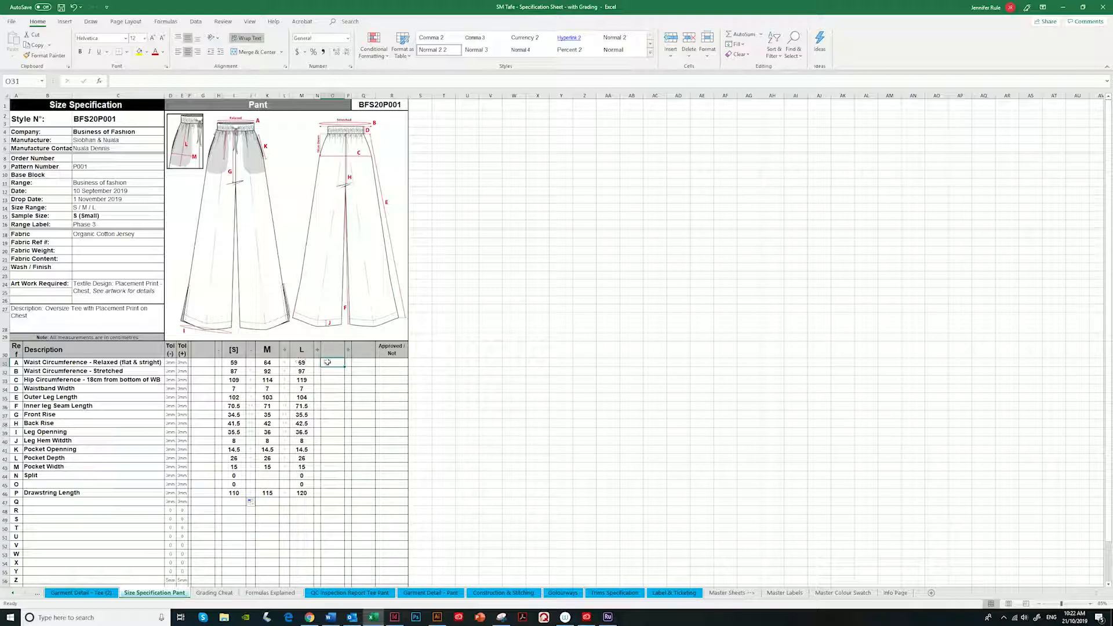
pyautogui.click(310, 363)
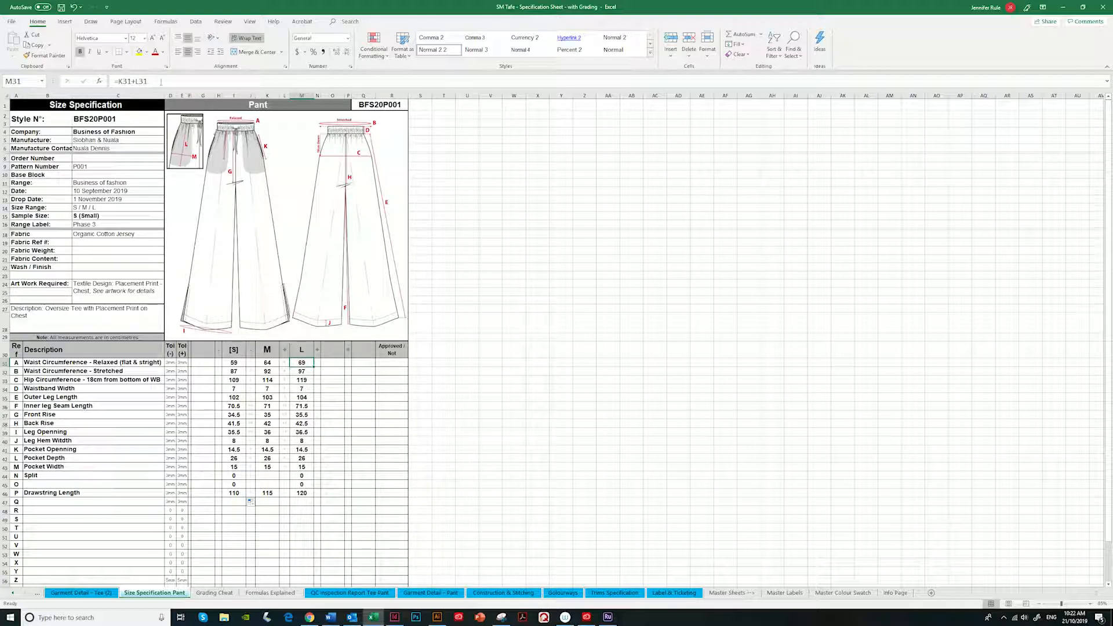
pyautogui.click(329, 361)
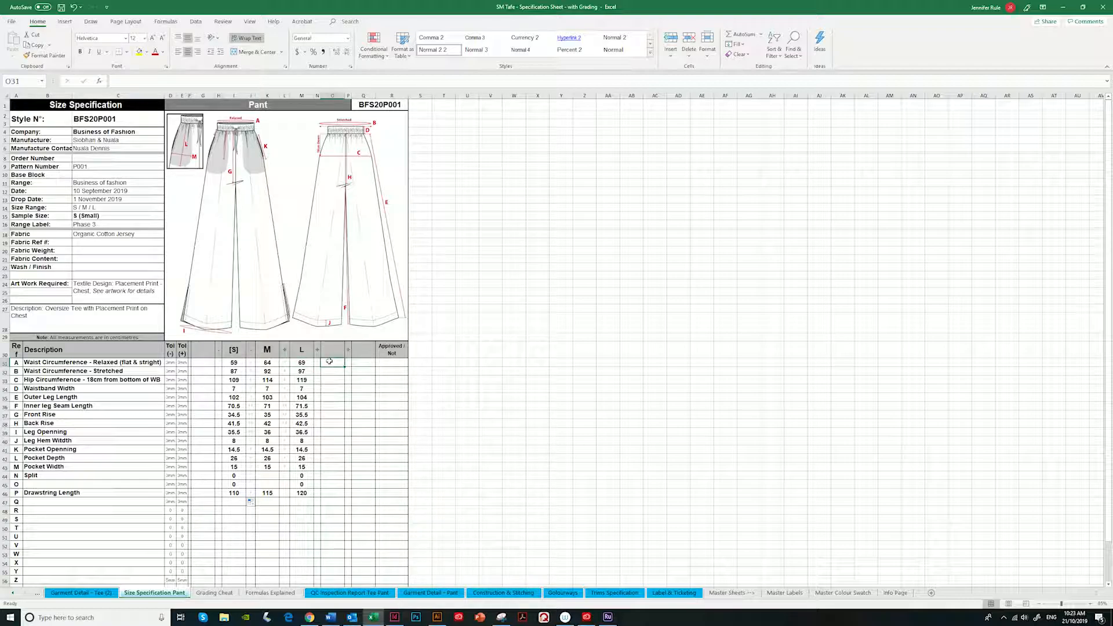
pyautogui.write('=')
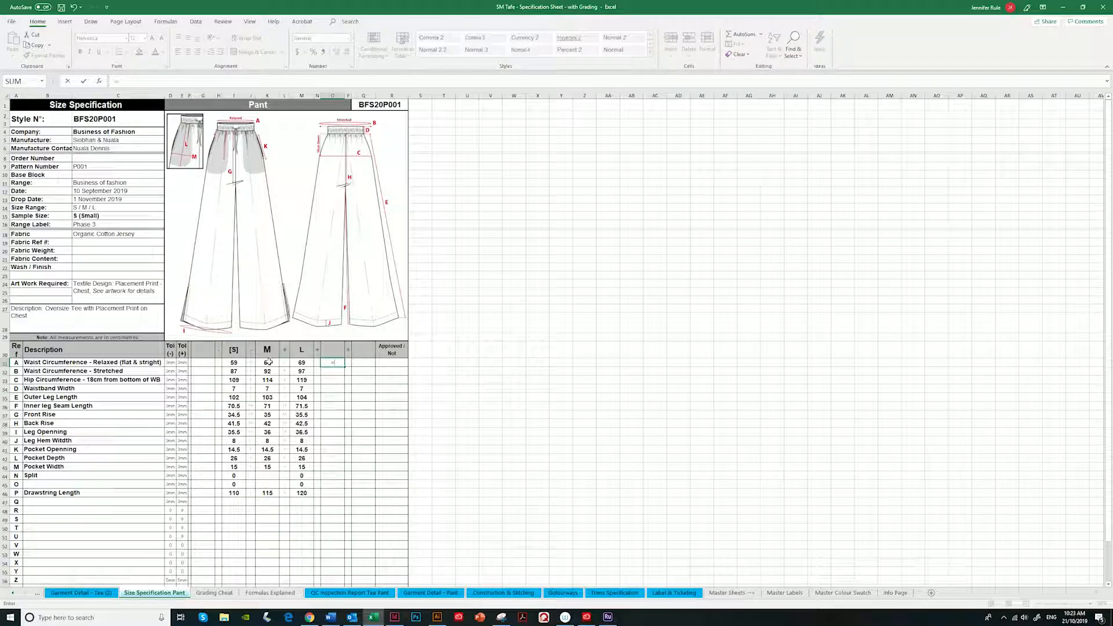
pyautogui.click(268, 363)
pyautogui.write('+(')
pyautogui.click(285, 362)
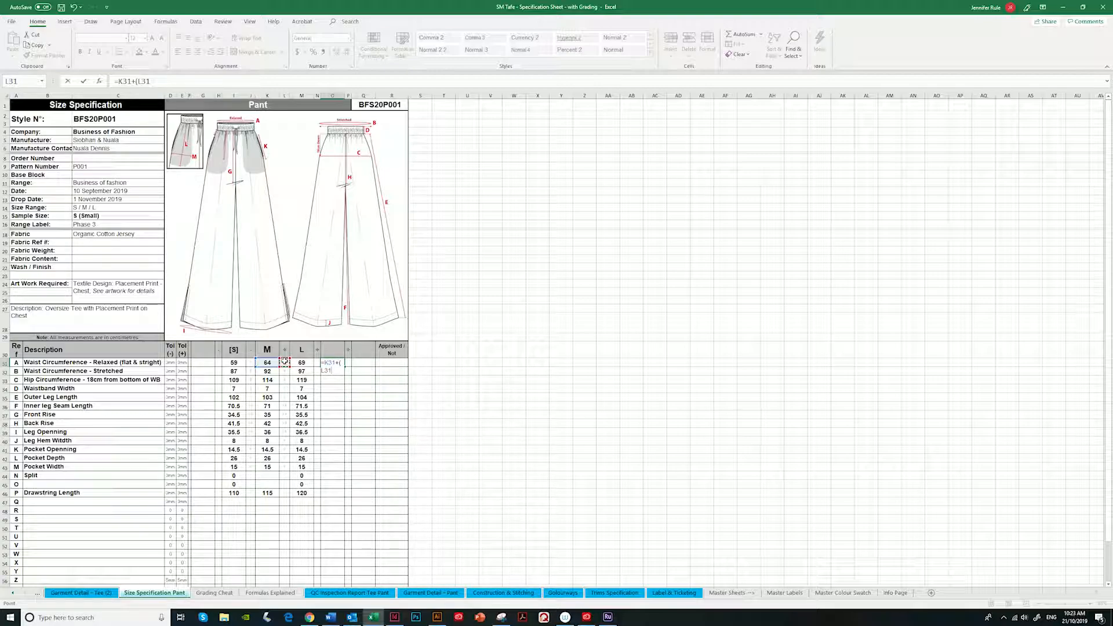
pyautogui.write('*')
pyautogui.press('Return')
pyautogui.press('Up')
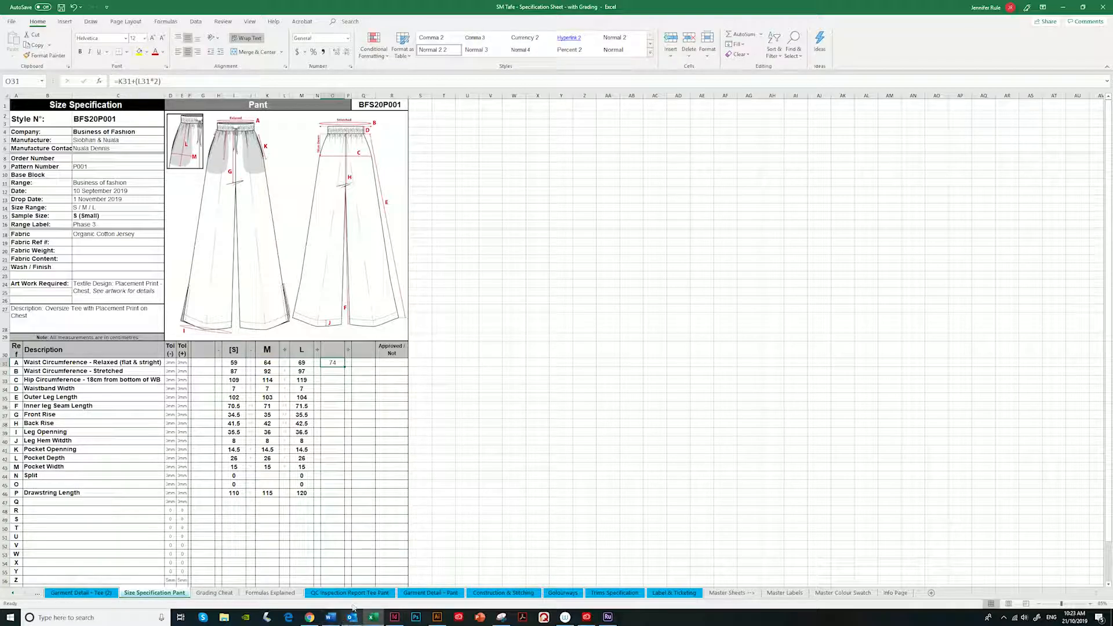
# Review the base size formula examples on the Formulas Explained sheet and return to the Size Specification Pant sheet.
pyautogui.click(271, 593)
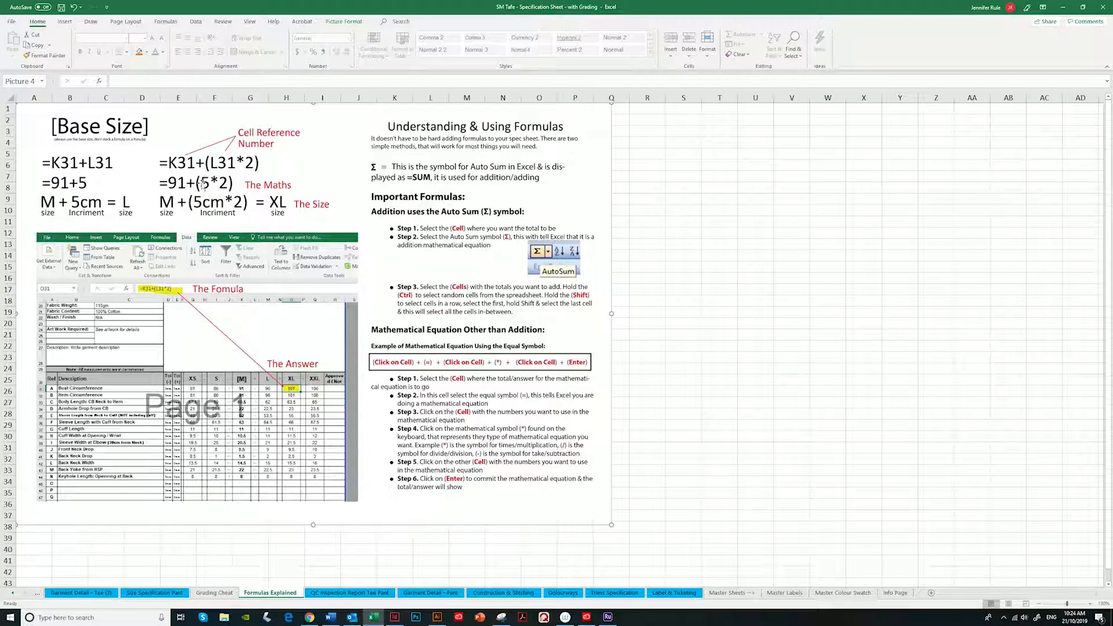
pyautogui.click(1063, 8)
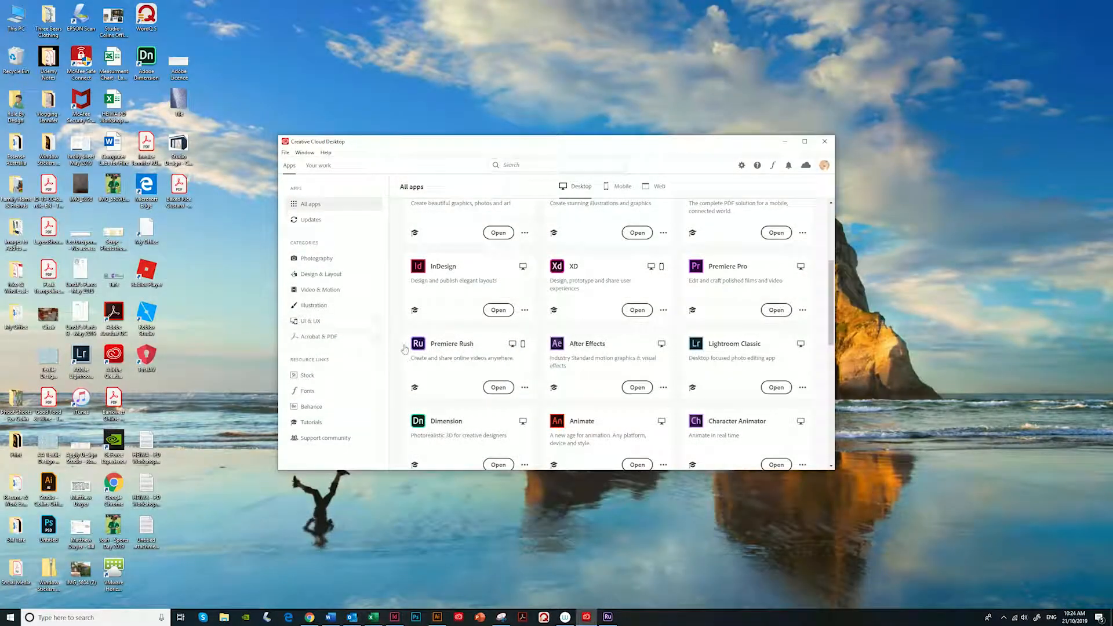
pyautogui.click(373, 617)
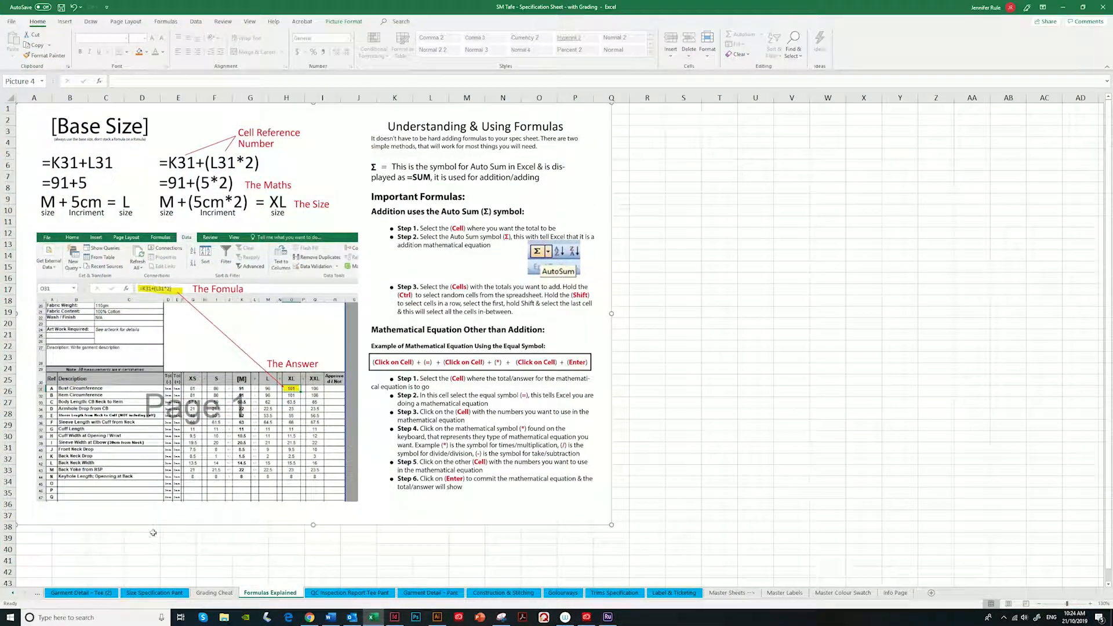
pyautogui.click(154, 593)
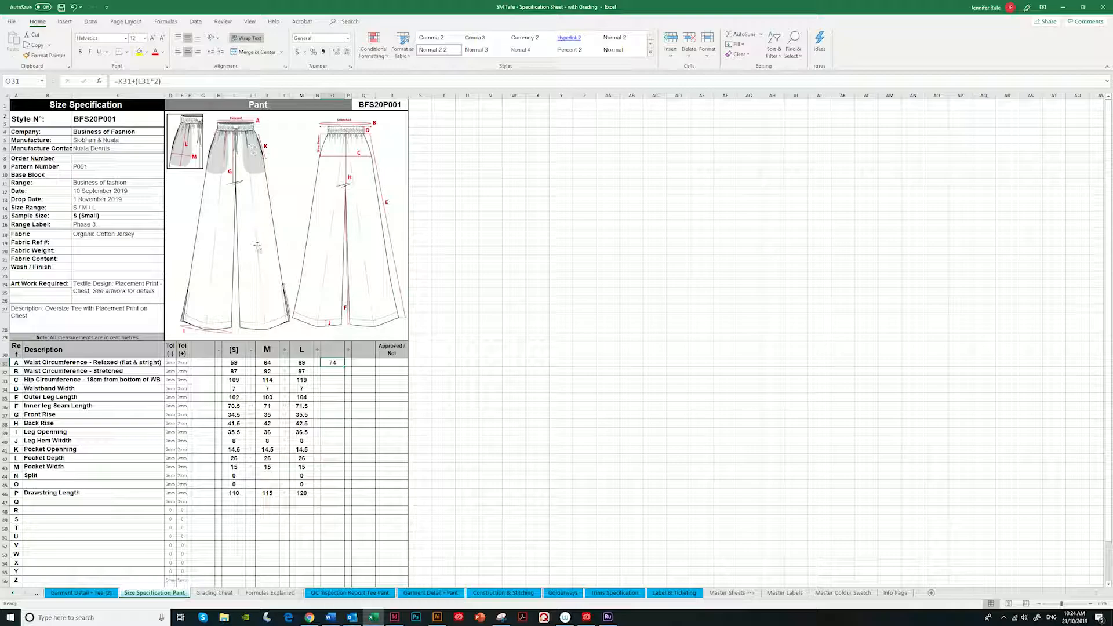
# Enter =K32+(L32*2) in O32 for the stretched waist and fill the formula down to the drawstring length row.
pyautogui.click(334, 371)
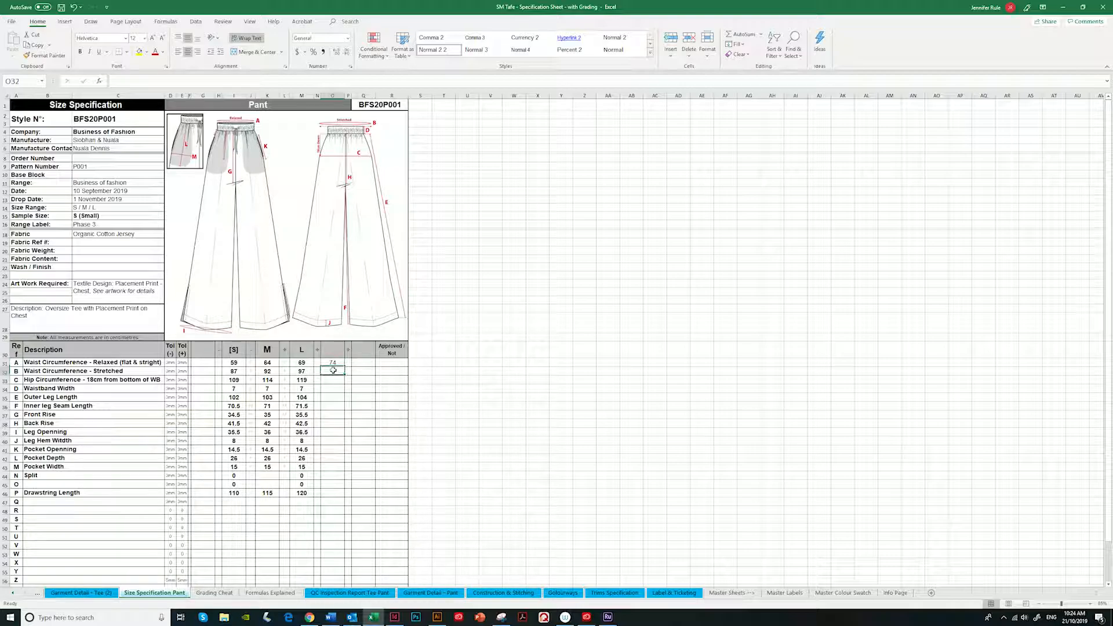
pyautogui.write('=')
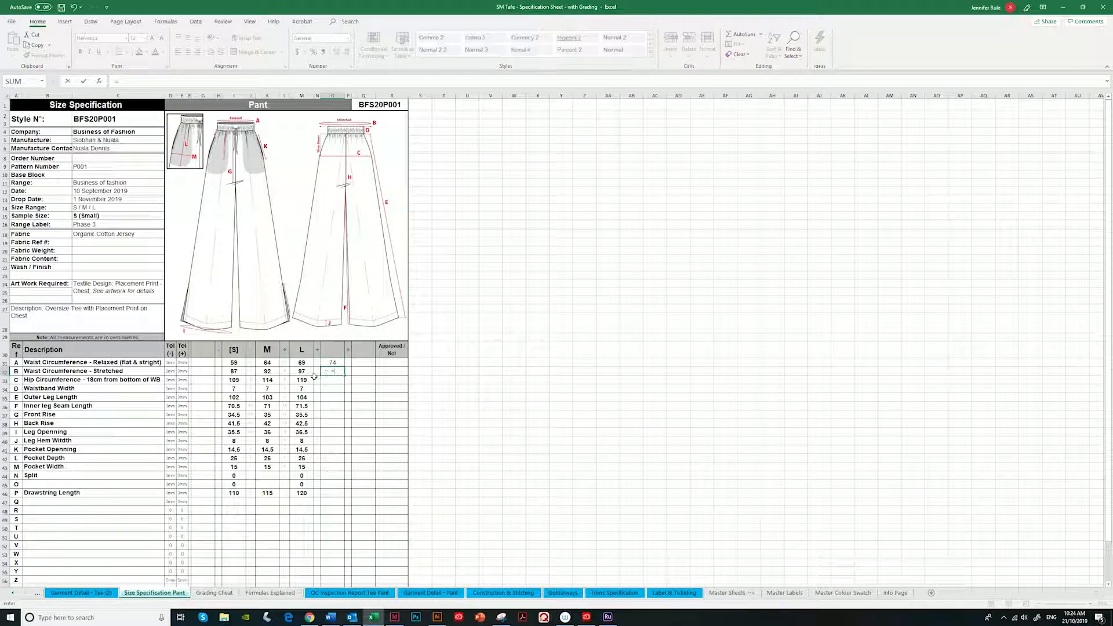
pyautogui.click(266, 371)
pyautogui.write('+(')
pyautogui.click(284, 371)
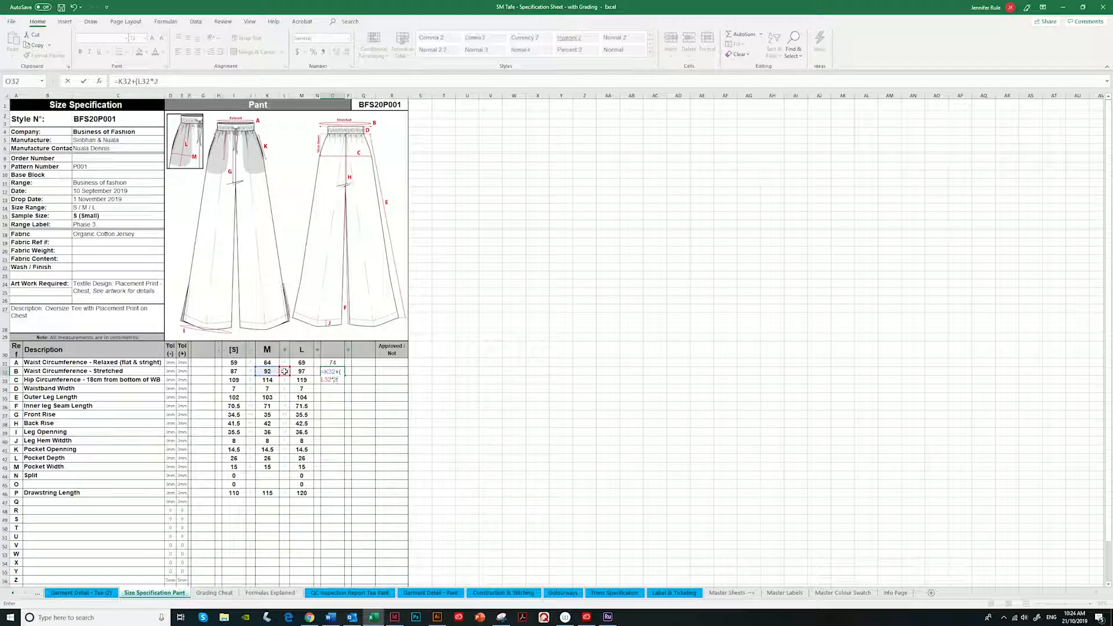
pyautogui.press('Return')
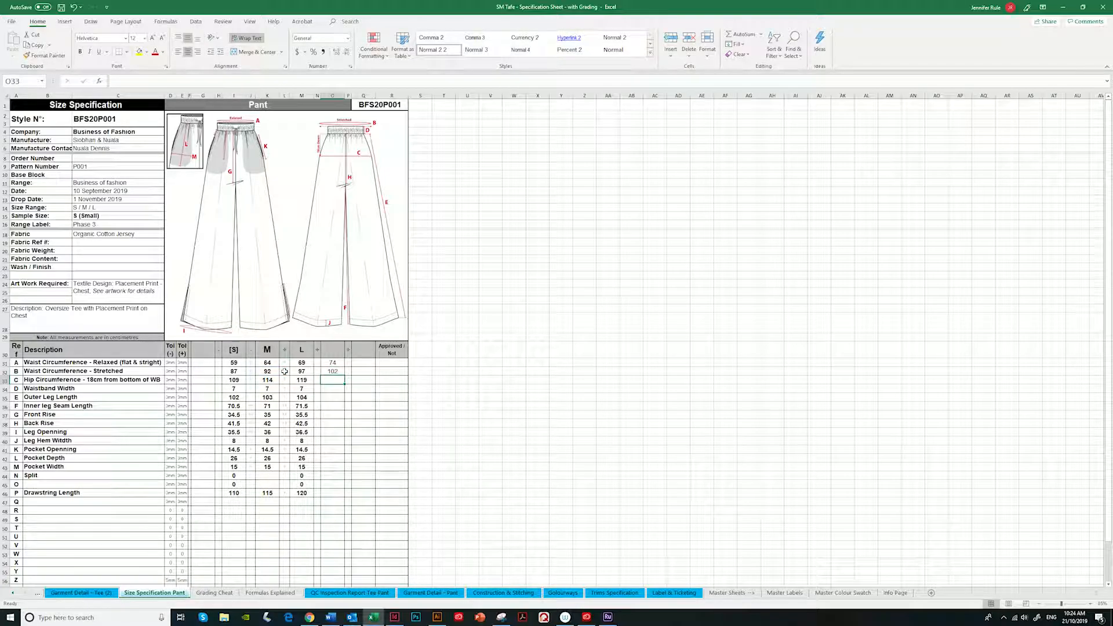
pyautogui.press('Up')
pyautogui.moveTo(351, 378); pyautogui.dragTo(348, 500)
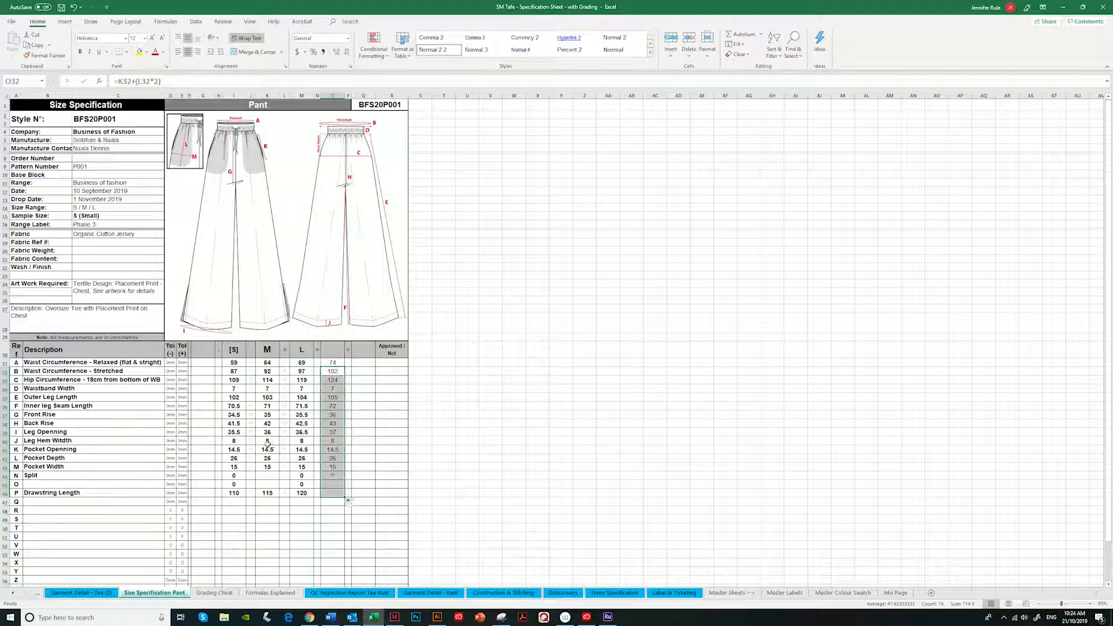
pyautogui.click(367, 363)
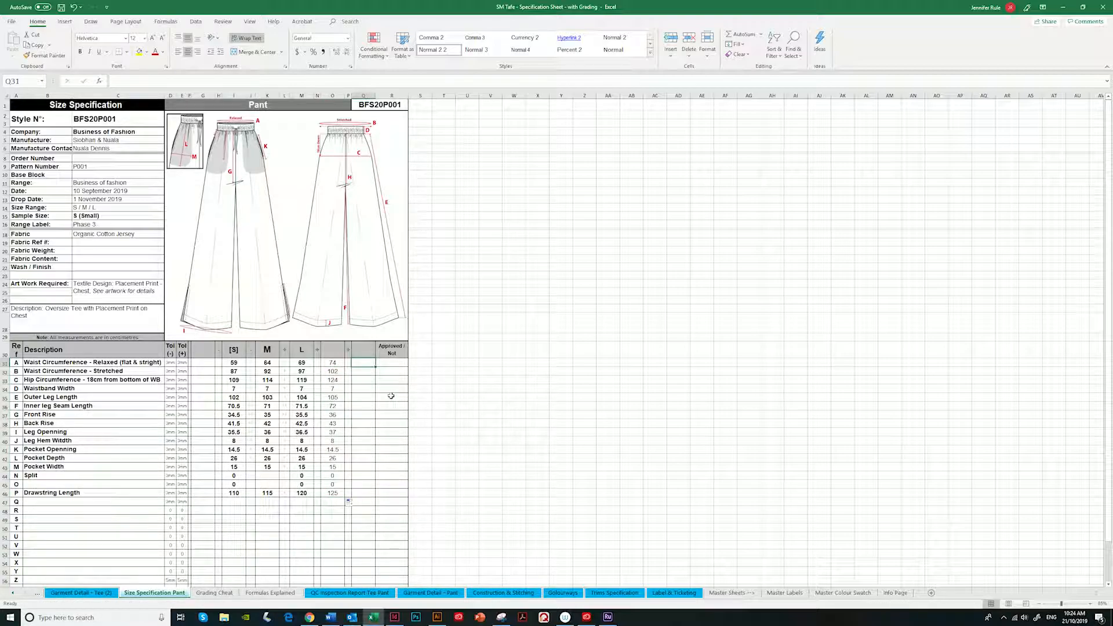
# Enter =K31+(L31*3) in Q31 for the relaxed waist three sizes above M and fill the formula down to the drawstring length row.
pyautogui.write('=')
pyautogui.click(270, 362)
pyautogui.write('+')
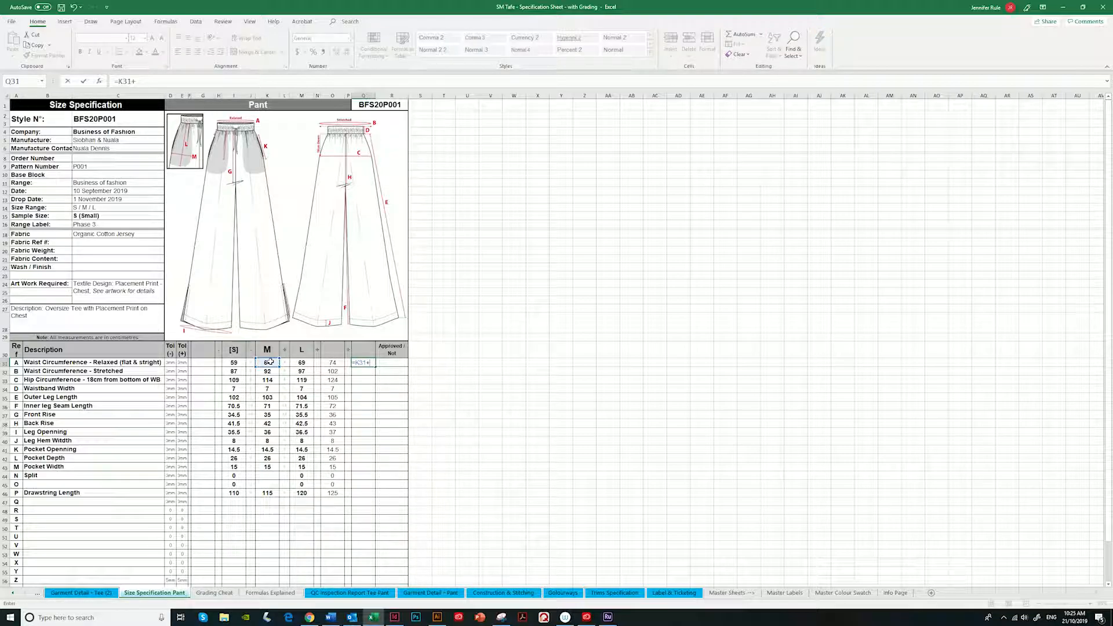
pyautogui.write('(')
pyautogui.click(284, 362)
pyautogui.press('Return')
pyautogui.click(363, 362)
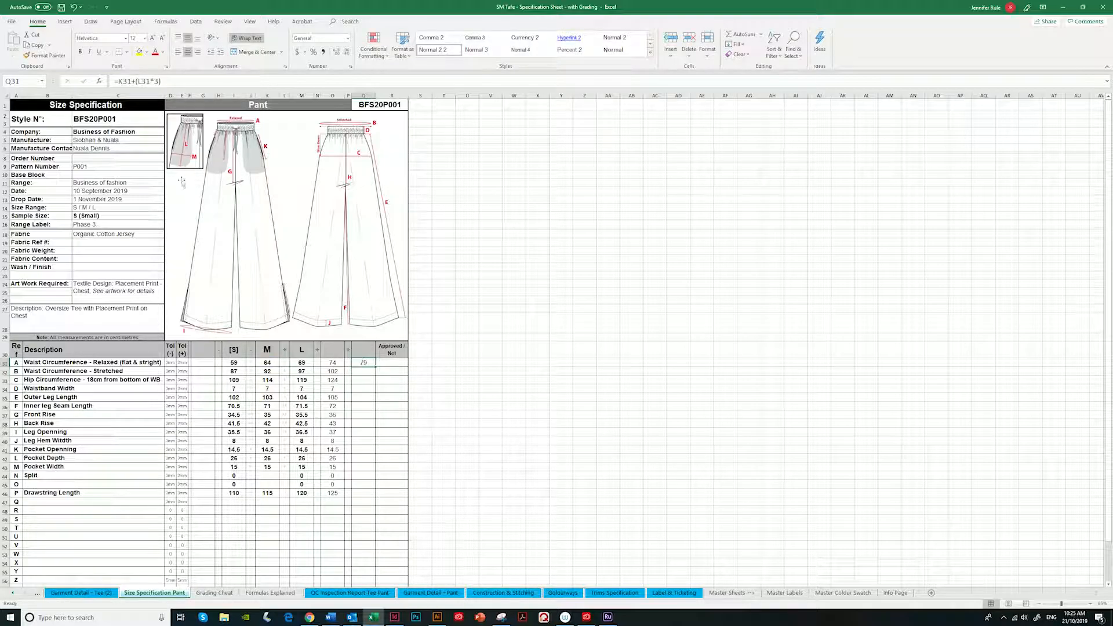
pyautogui.moveTo(376, 367); pyautogui.dragTo(377, 498)
# Enter =K31-(J31*2) in G31 for the relaxed waist two sizes below M and fill the formula down to the drawstring length row.
pyautogui.click(209, 363)
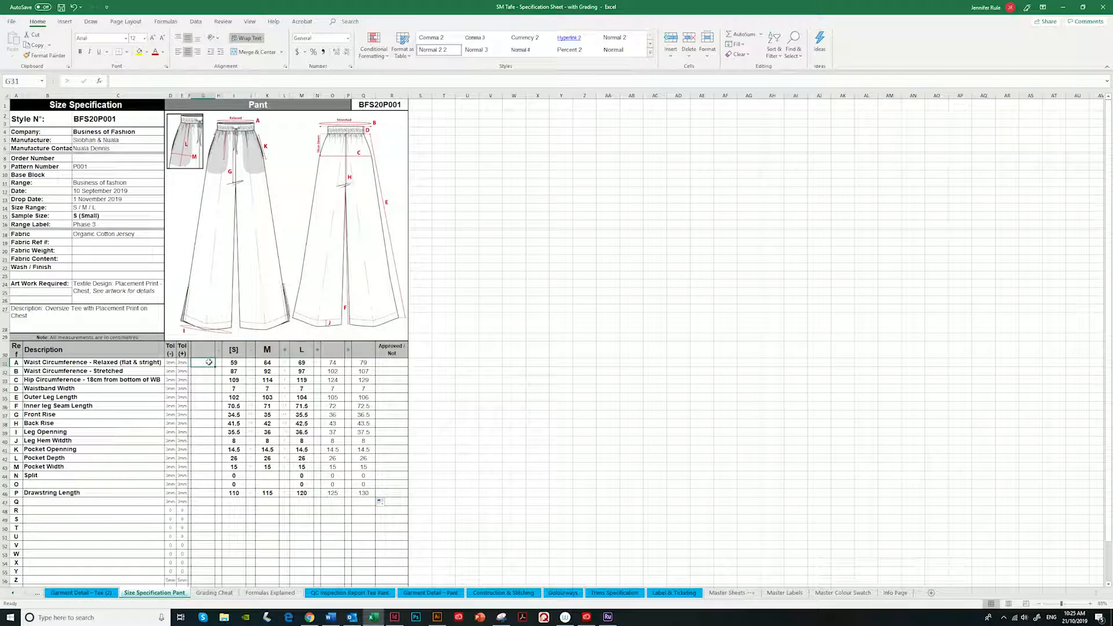
pyautogui.write('=')
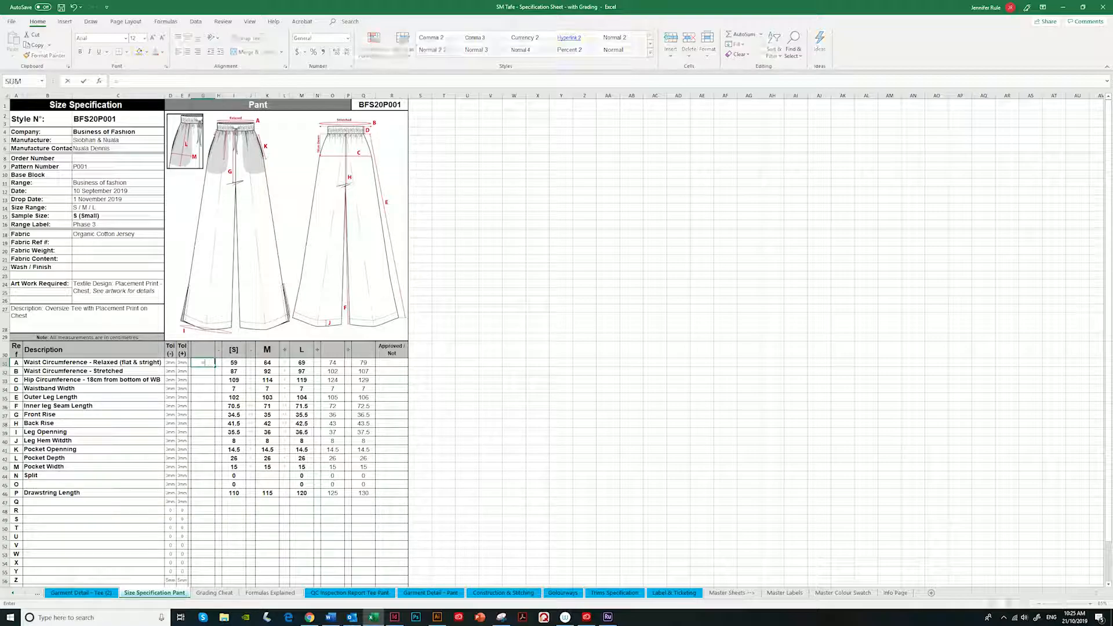
pyautogui.click(269, 362)
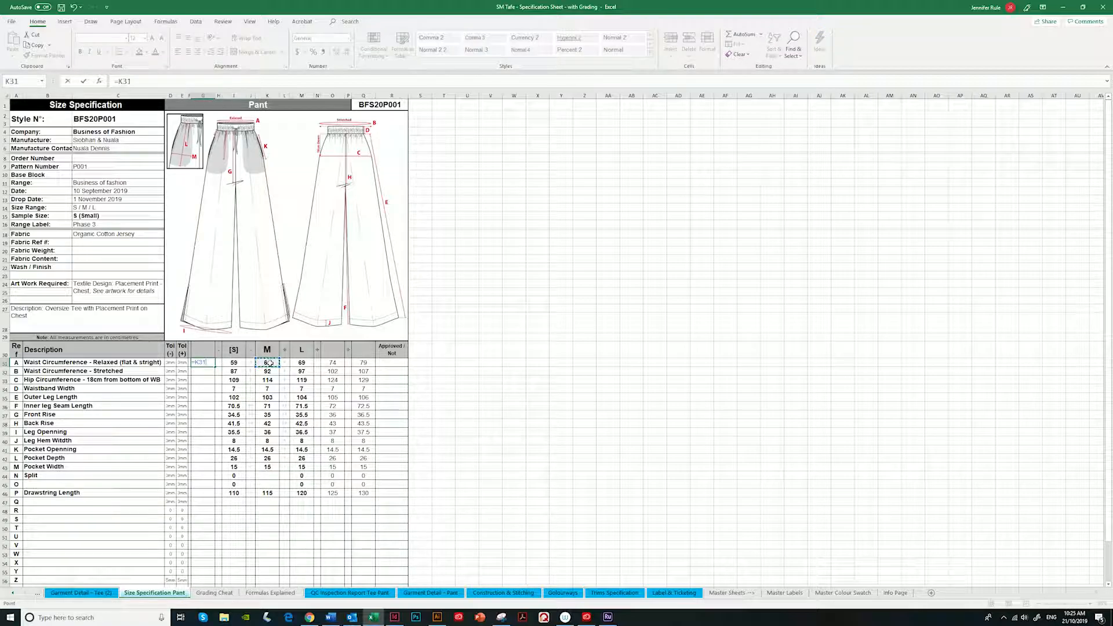
pyautogui.write('-(')
pyautogui.click(250, 362)
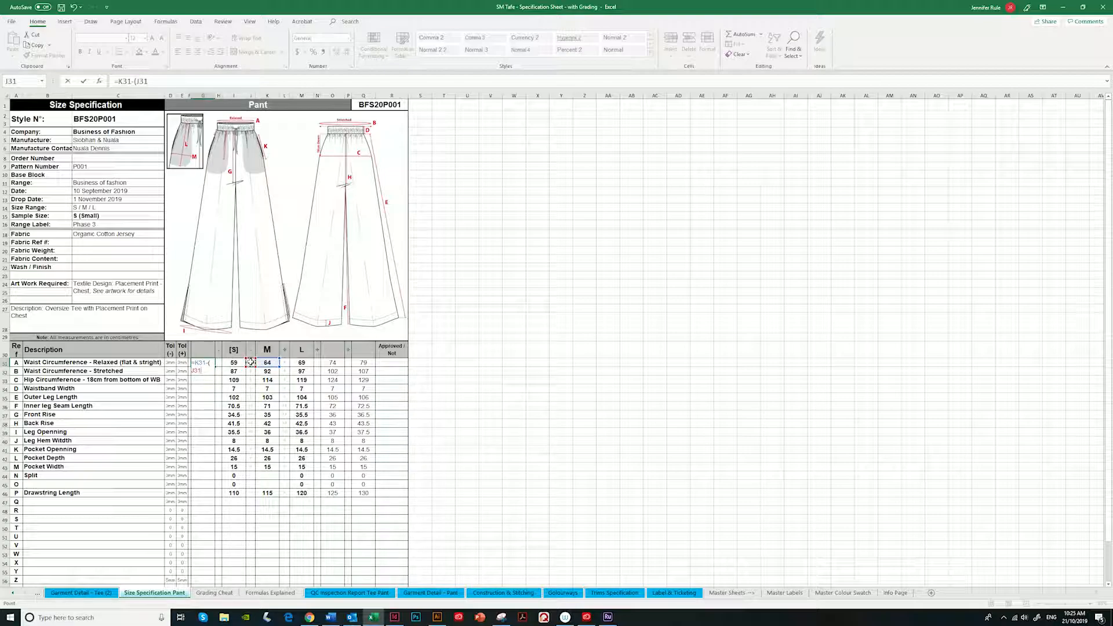
pyautogui.write('*')
pyautogui.press('Return')
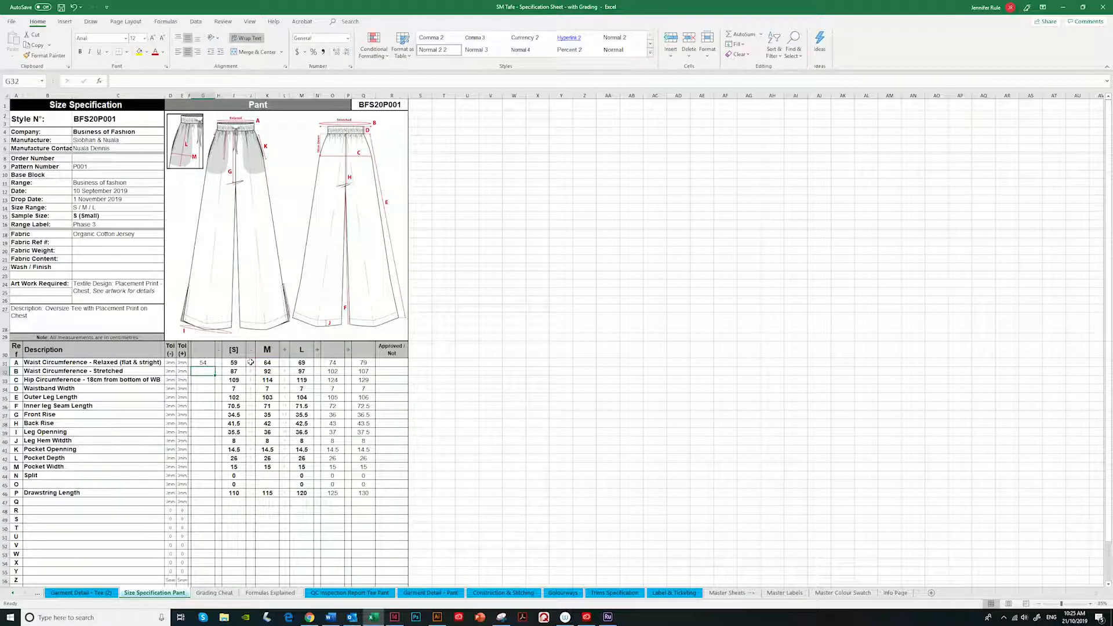
pyautogui.click(202, 363)
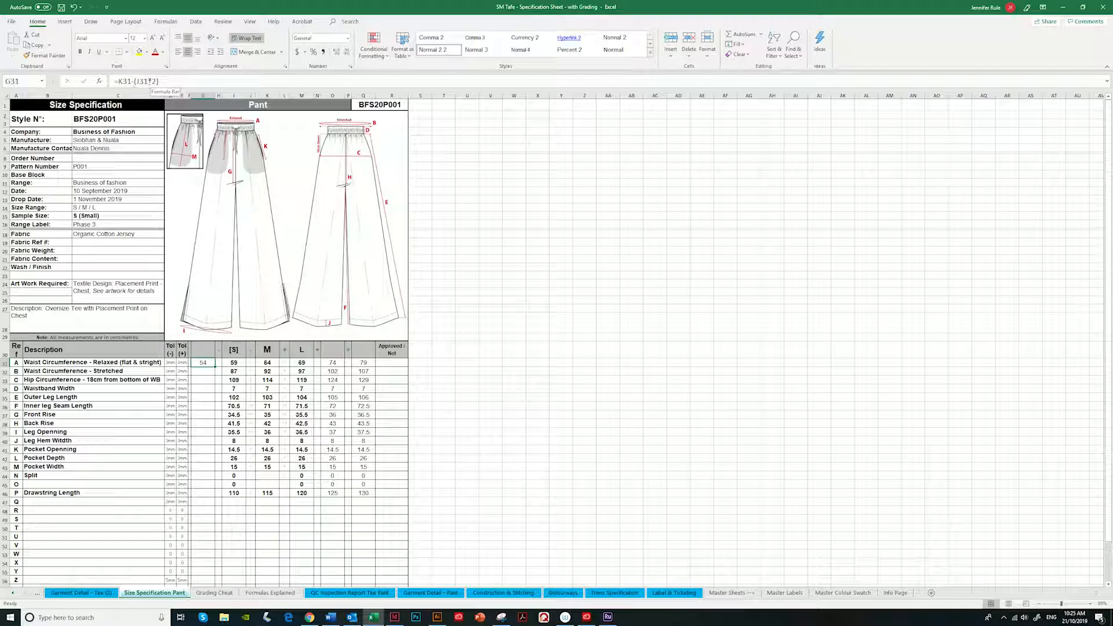
pyautogui.moveTo(215, 367); pyautogui.dragTo(216, 497)
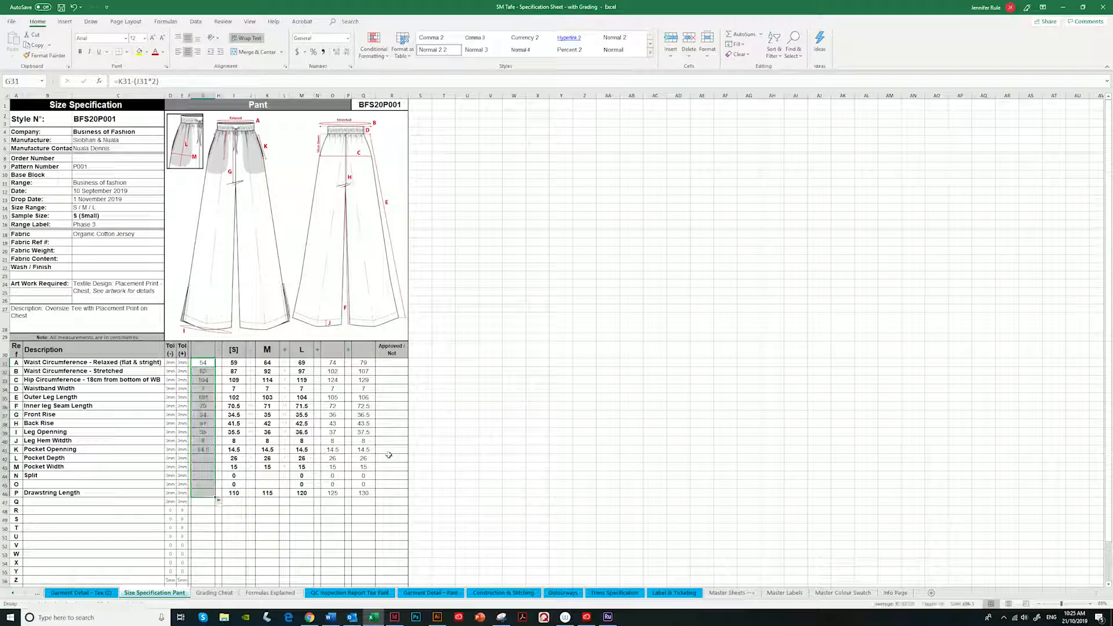
pyautogui.click(483, 459)
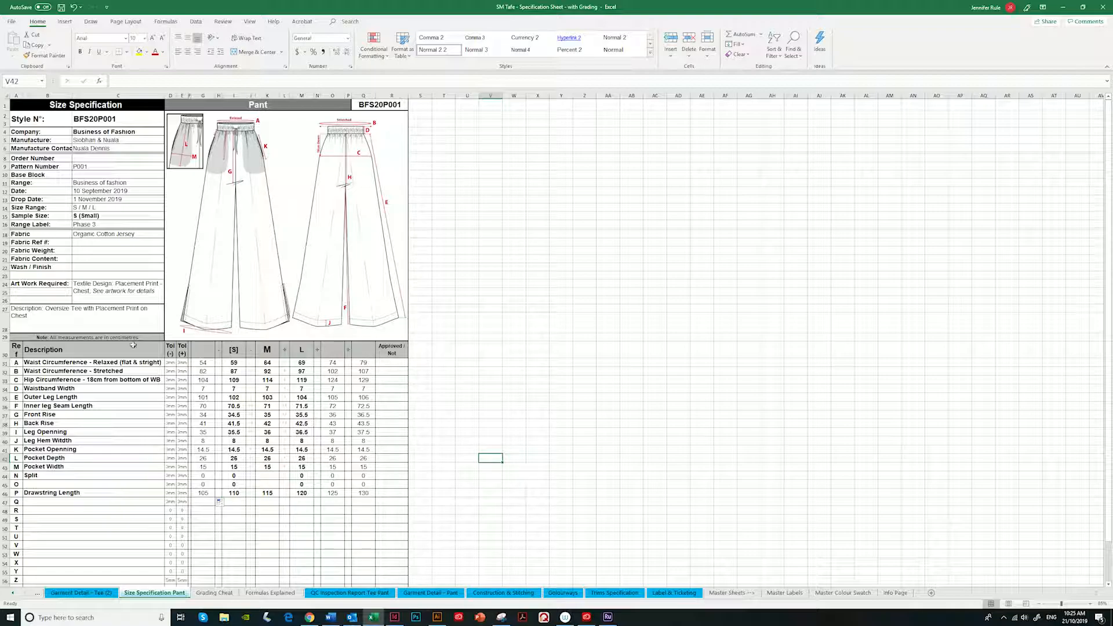
# Select the relaxed waist description, view the Formulas Explained sheet again and return to the Size Specification Pant sheet.
pyautogui.click(47, 366)
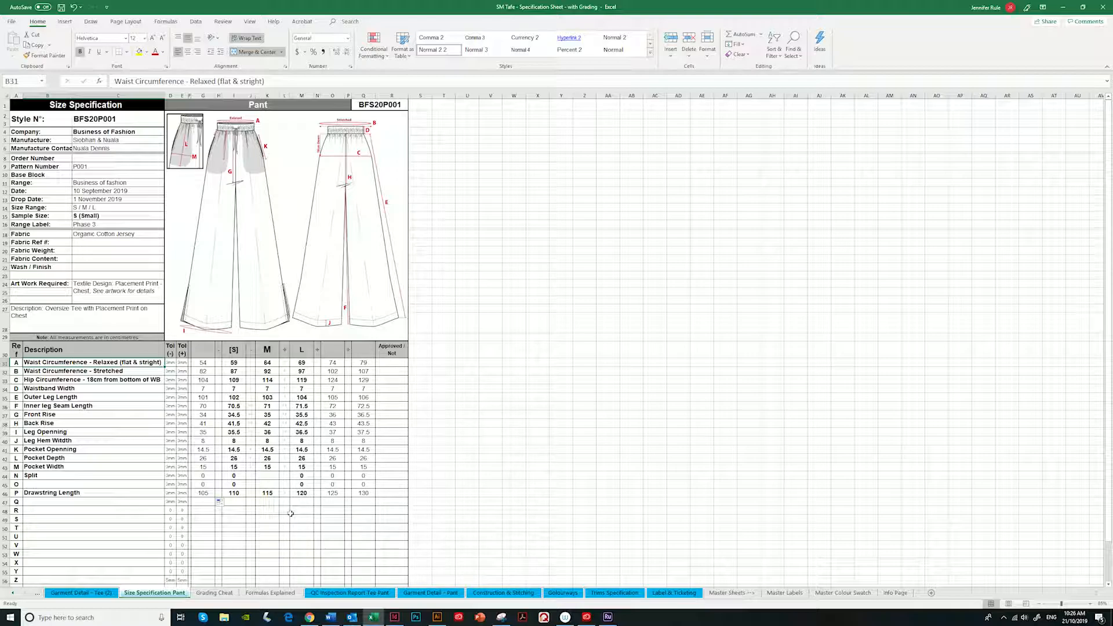
pyautogui.click(272, 595)
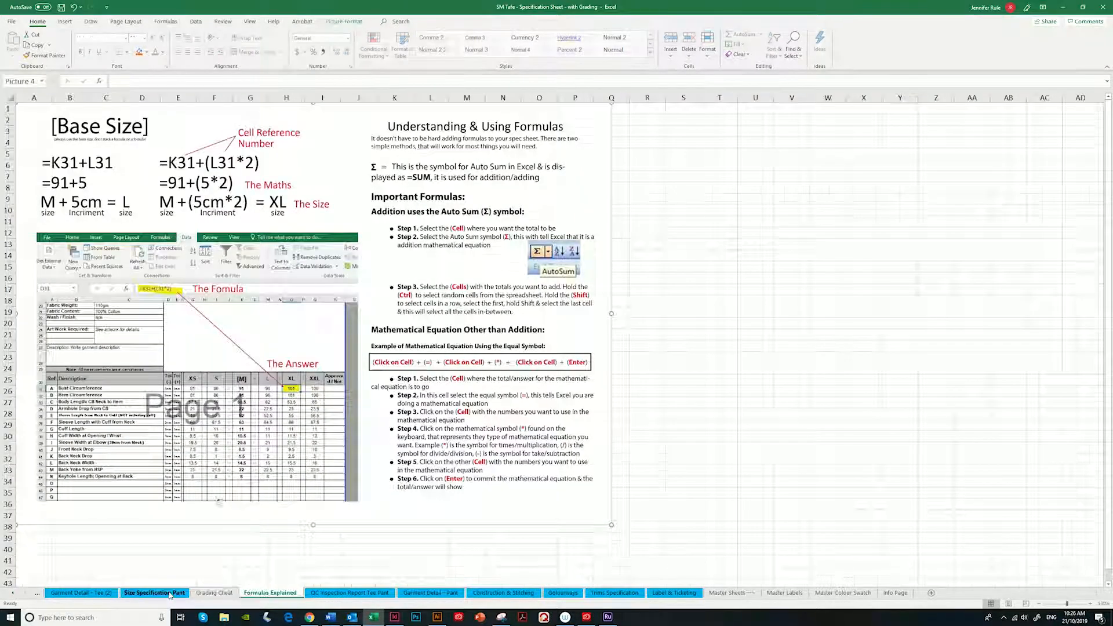
pyautogui.click(155, 593)
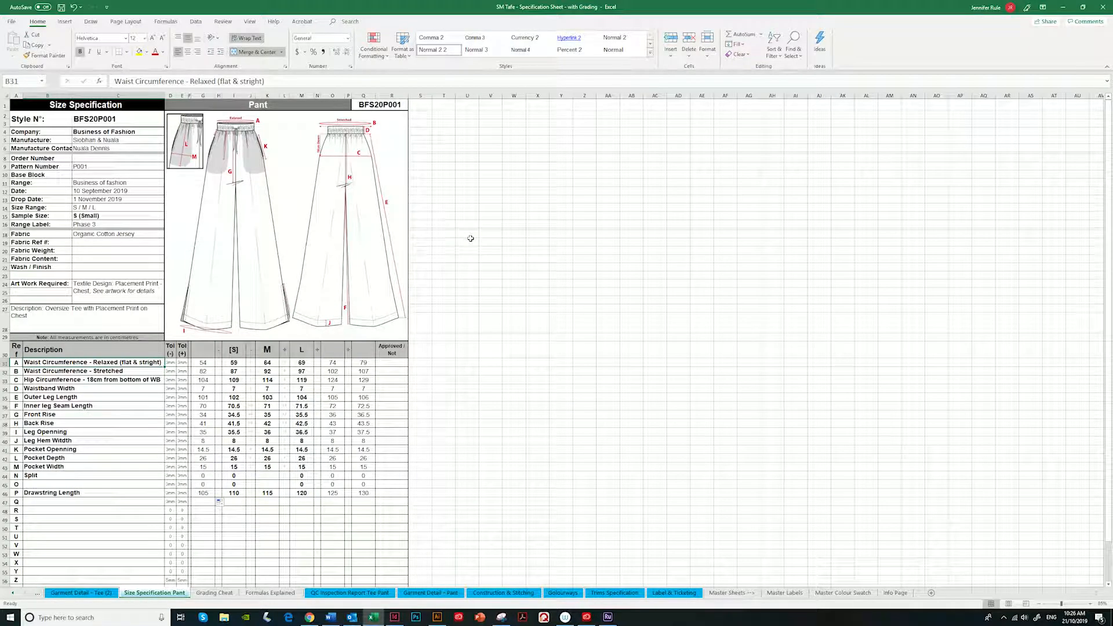